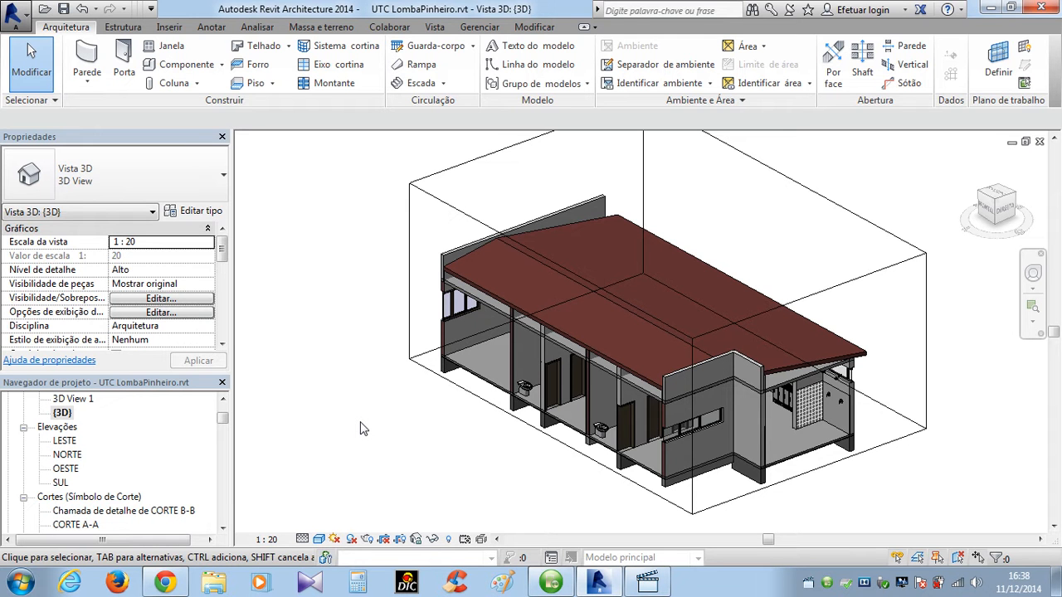
Start a new schedule/quantities table, saving the project when asked.
click(437, 27)
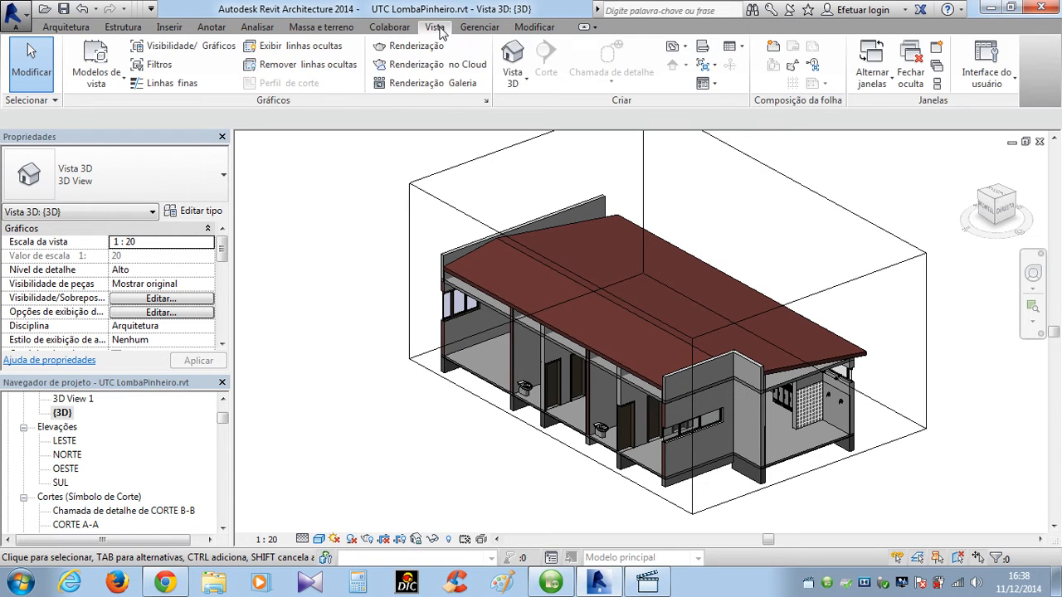
click(742, 49)
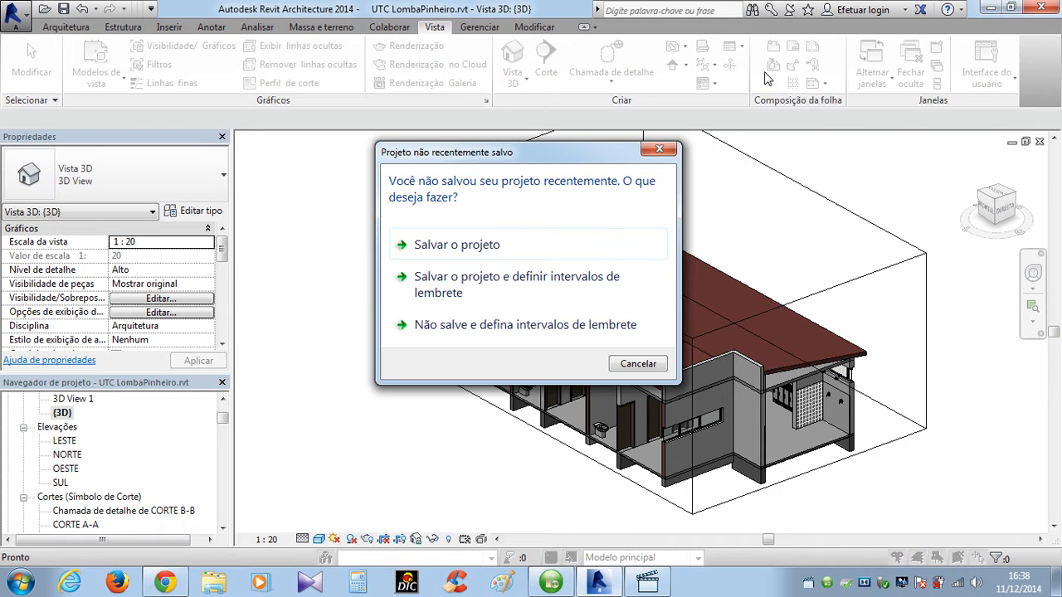
click(460, 246)
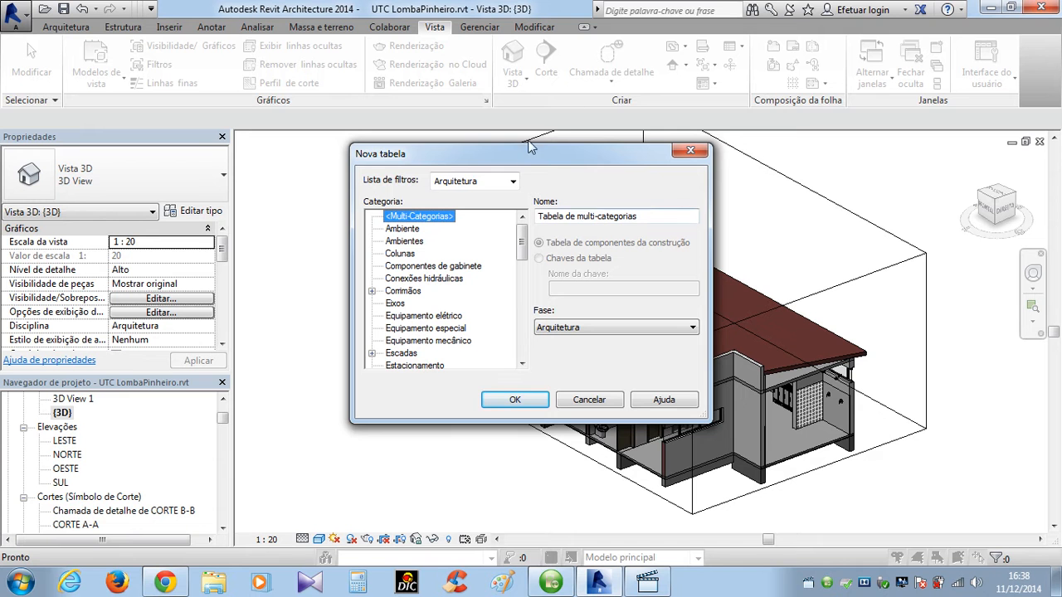
Choose Paredes as the category of the new schedule.
drag(525, 156, 526, 176)
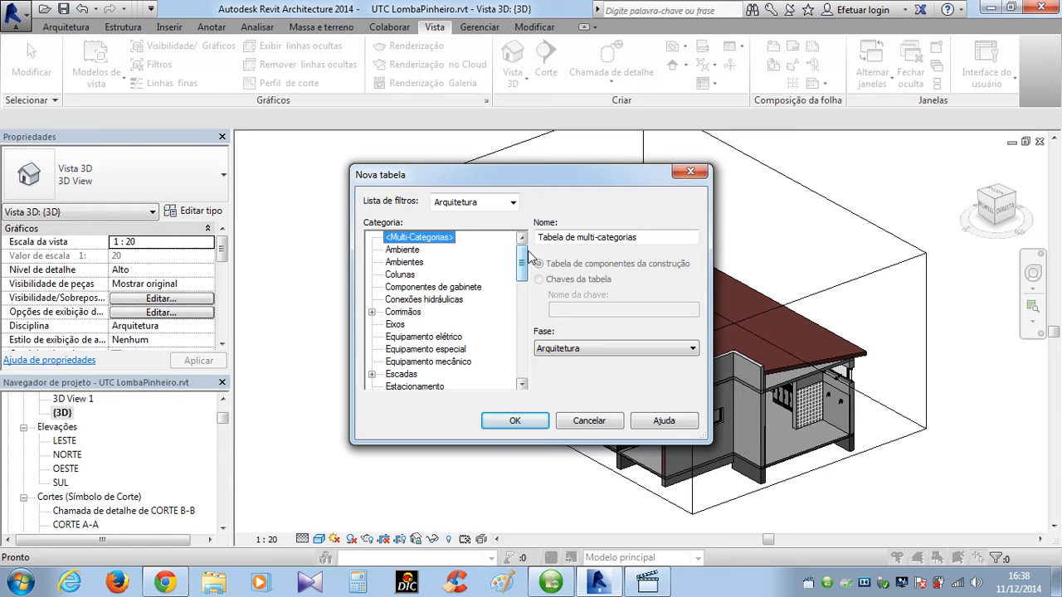
mouse_move(521, 274)
mouse_down()
mouse_move(521, 300)
mouse_move(521, 259)
mouse_up()
drag(523, 263, 523, 312)
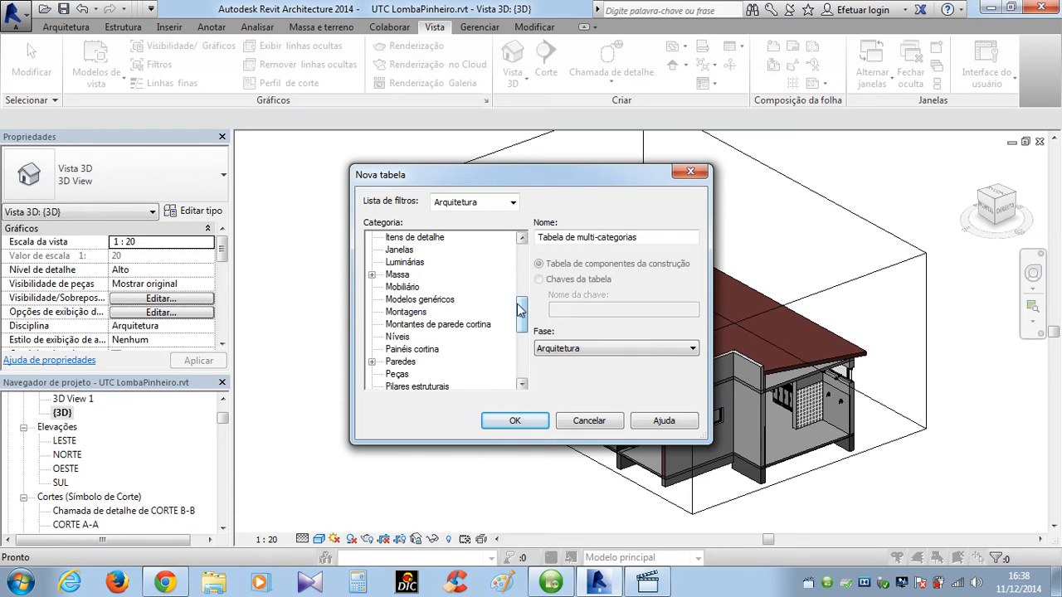
drag(523, 312, 524, 352)
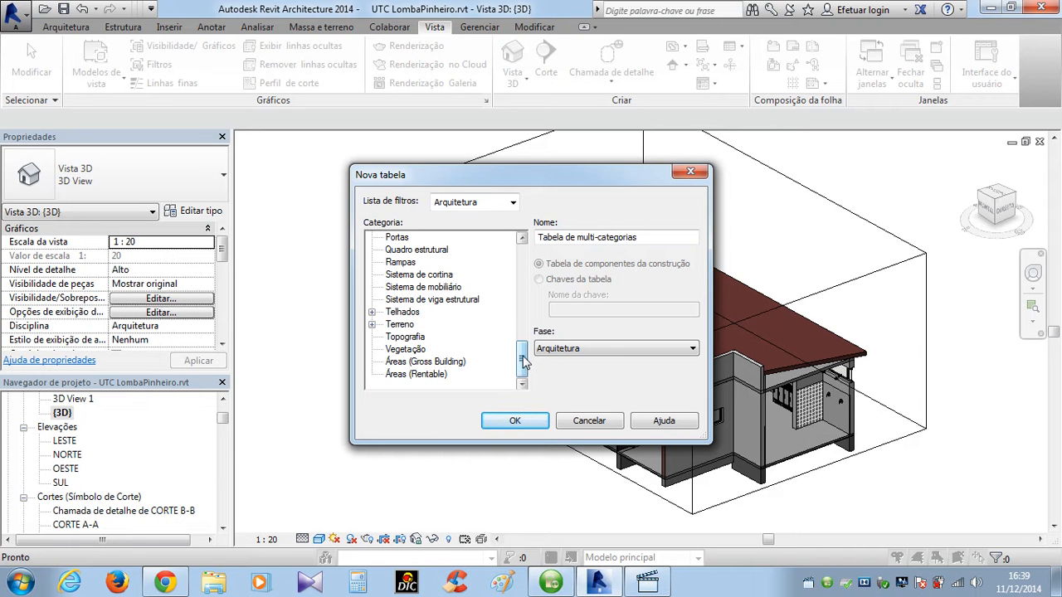
drag(521, 356, 521, 343)
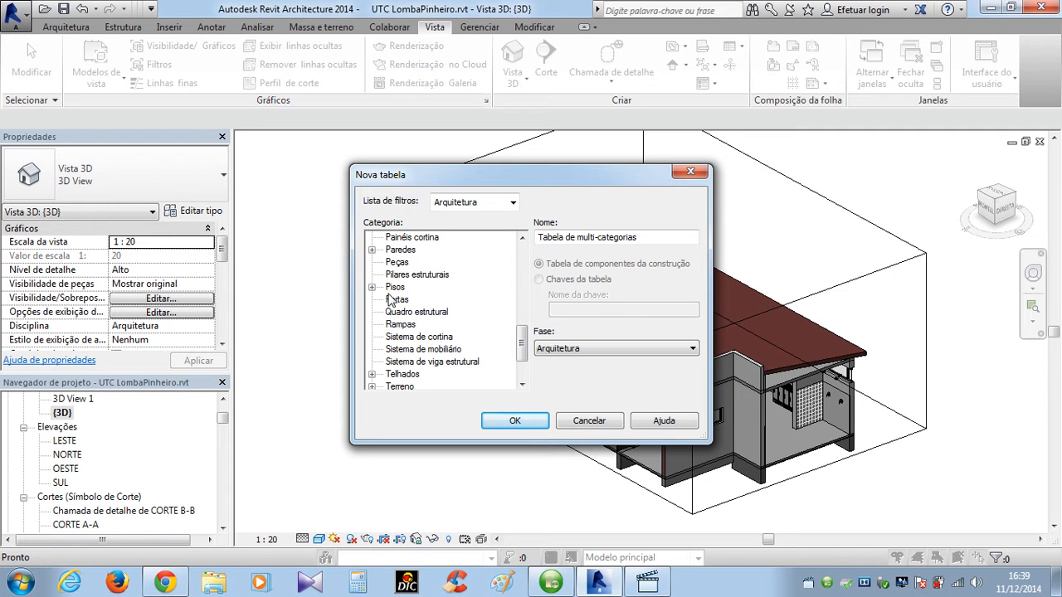
click(398, 250)
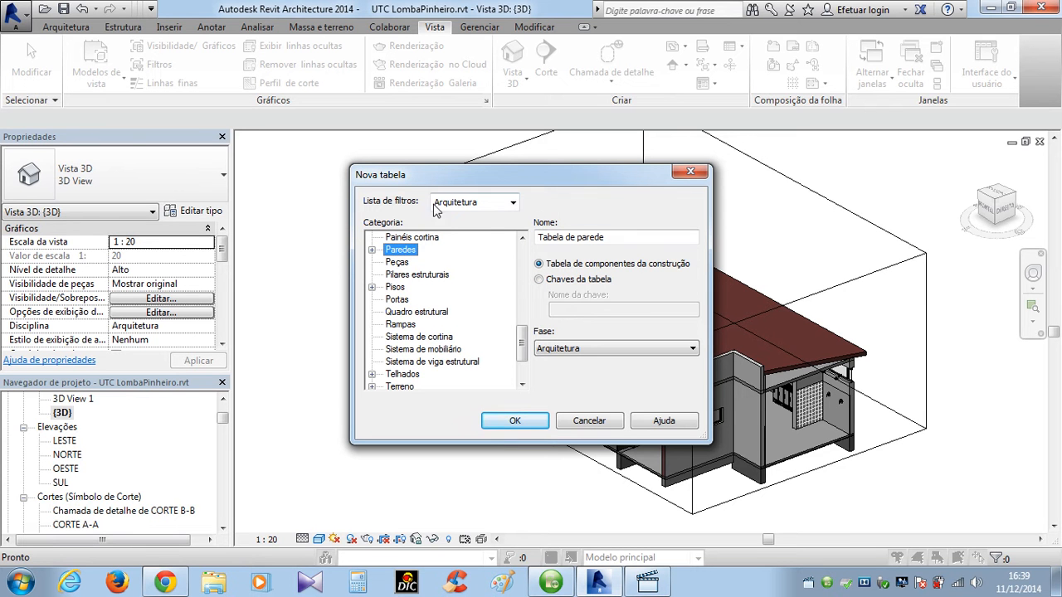
Name the wall schedule "QUNTITATIVO DE PEREDES" and accept it as a building component table under the Arquitetura filter.
click(513, 204)
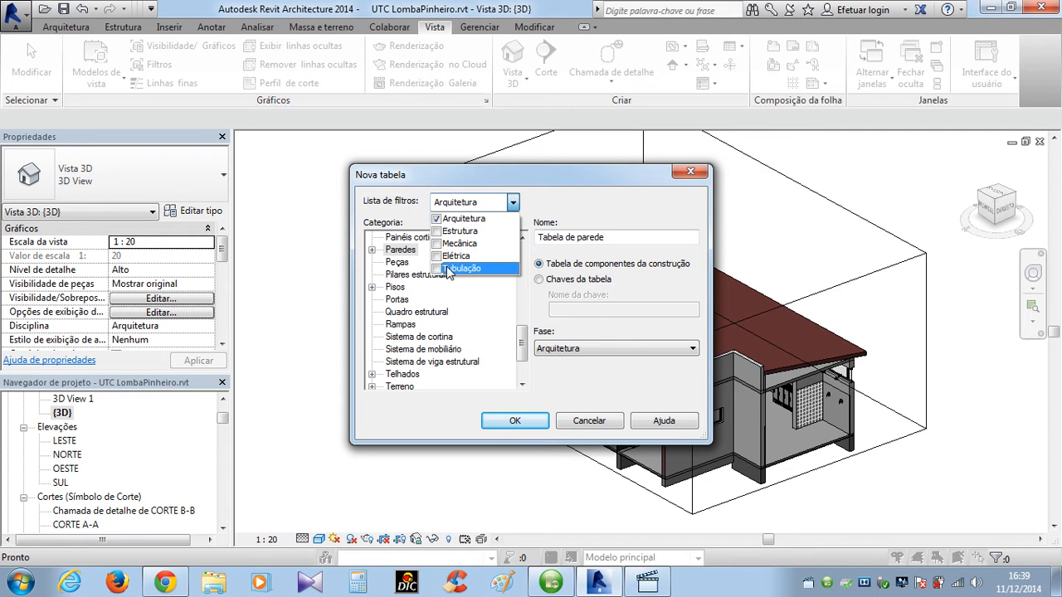
click(485, 204)
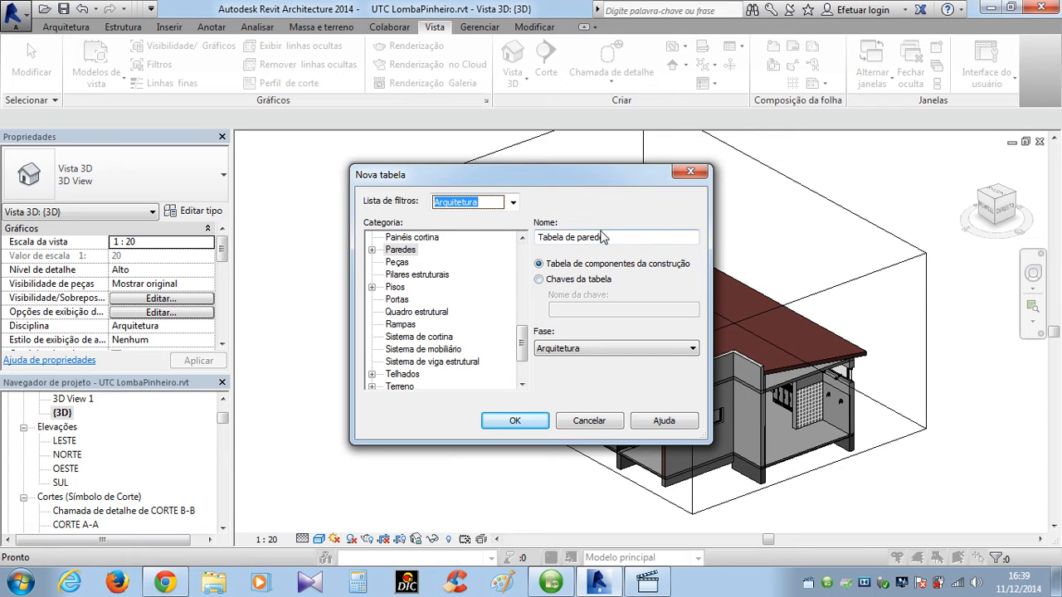
key(Tab)
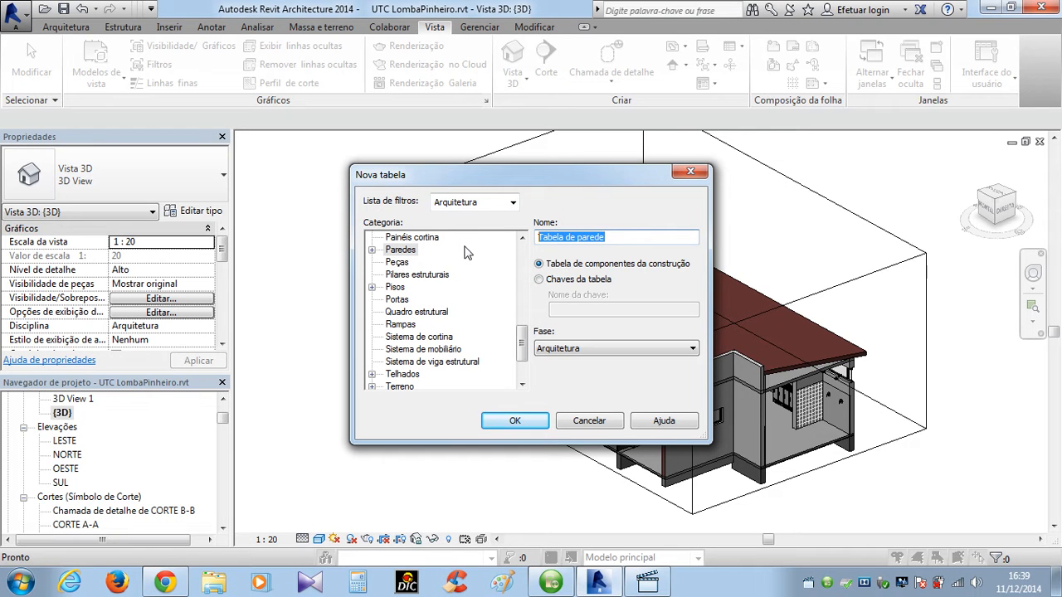
text(QUNTITAT)
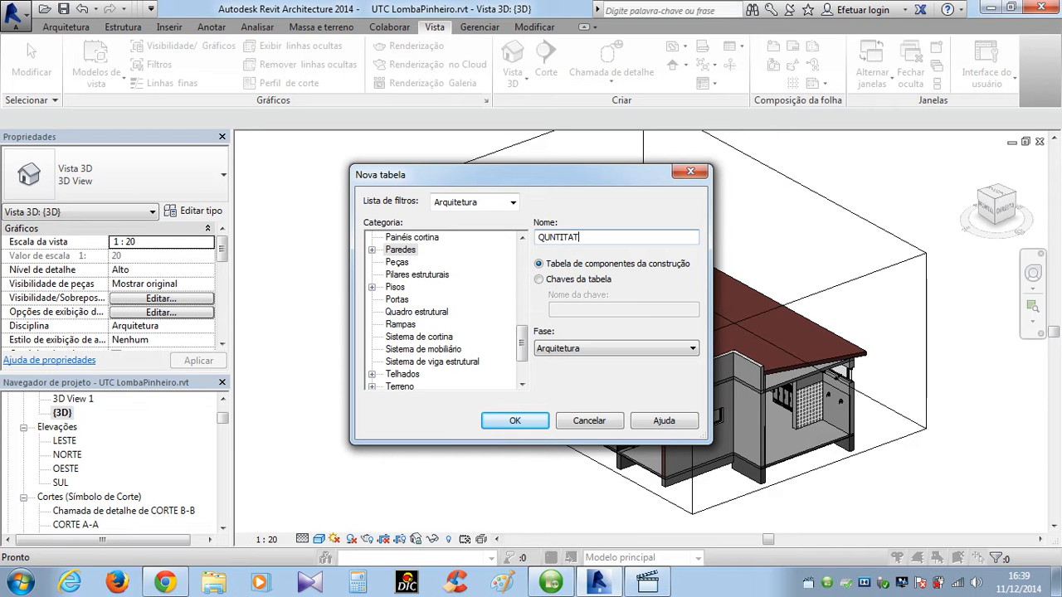
text(IVO DE PEREDES)
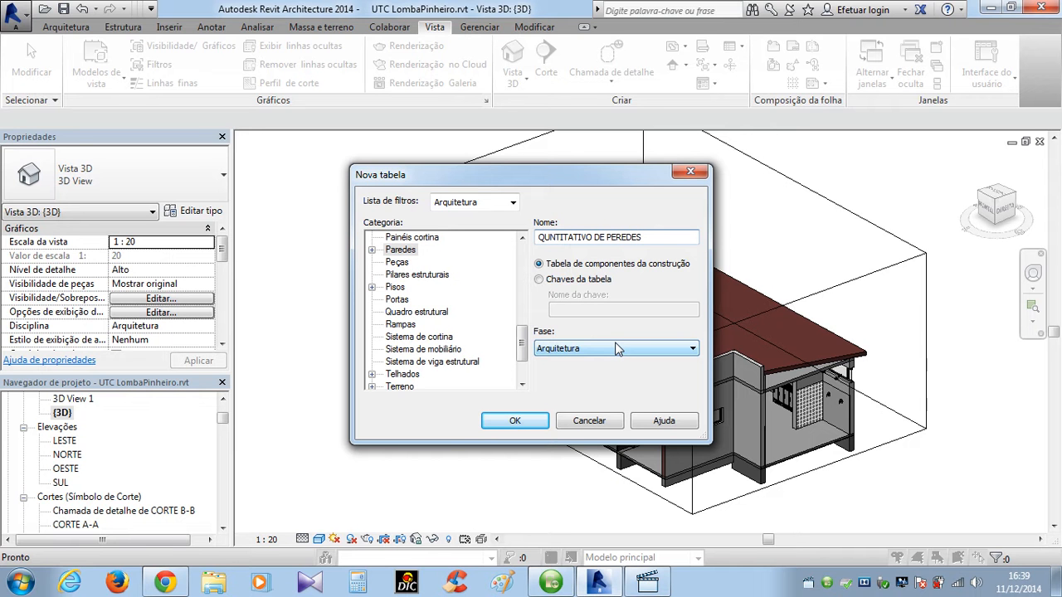
click(516, 422)
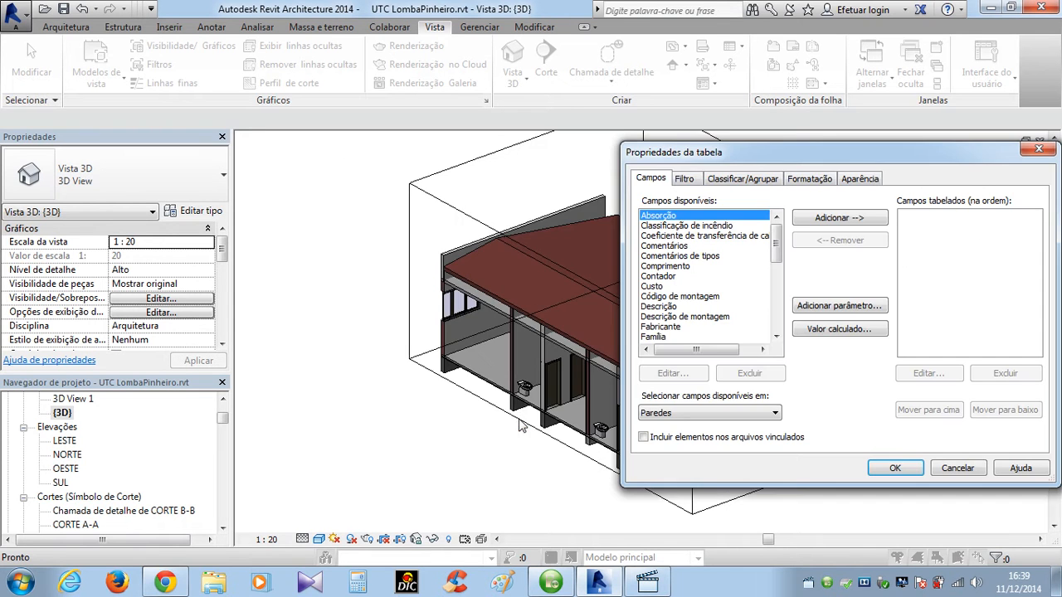
Add the Área and Volume fields to the wall schedule.
drag(852, 161, 544, 182)
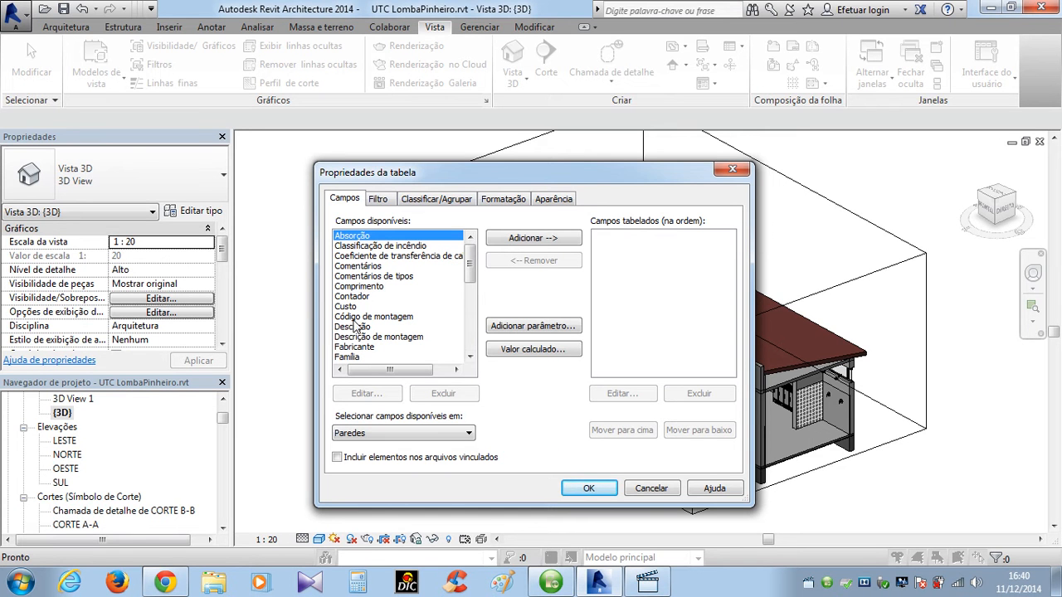
drag(474, 263, 470, 326)
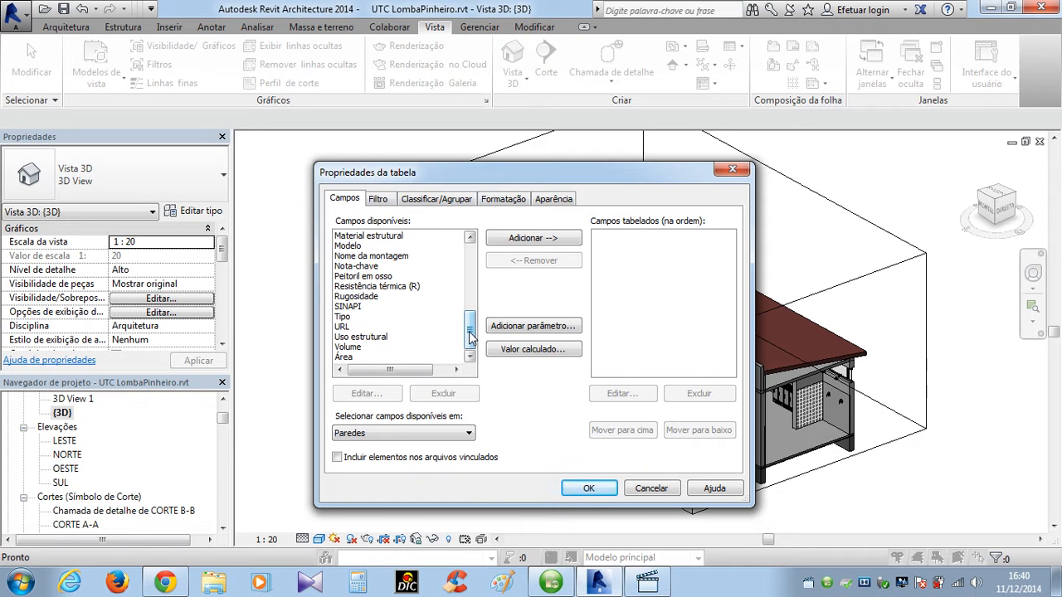
click(451, 358)
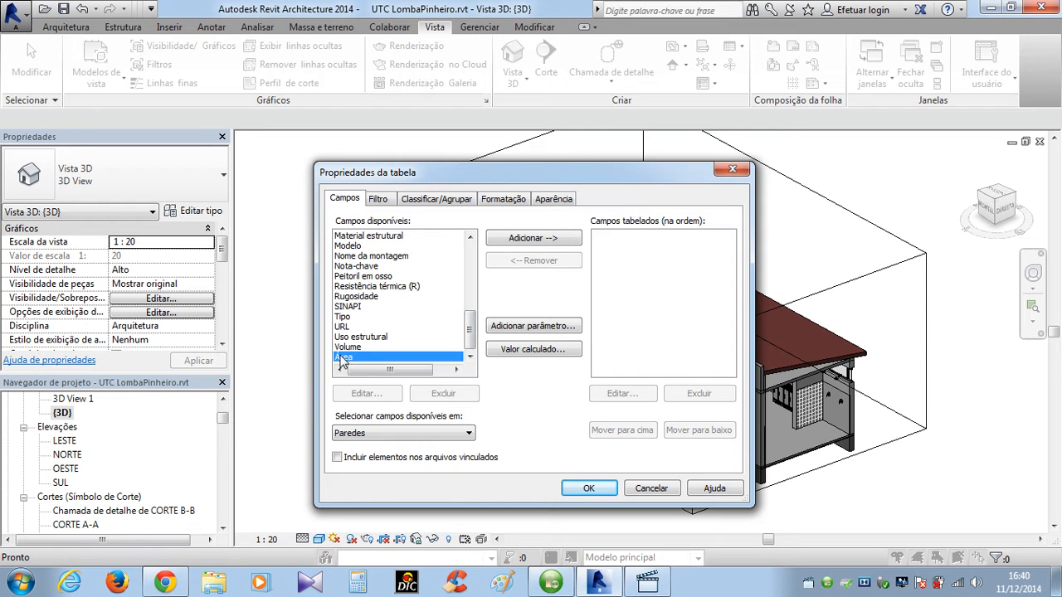
click(529, 241)
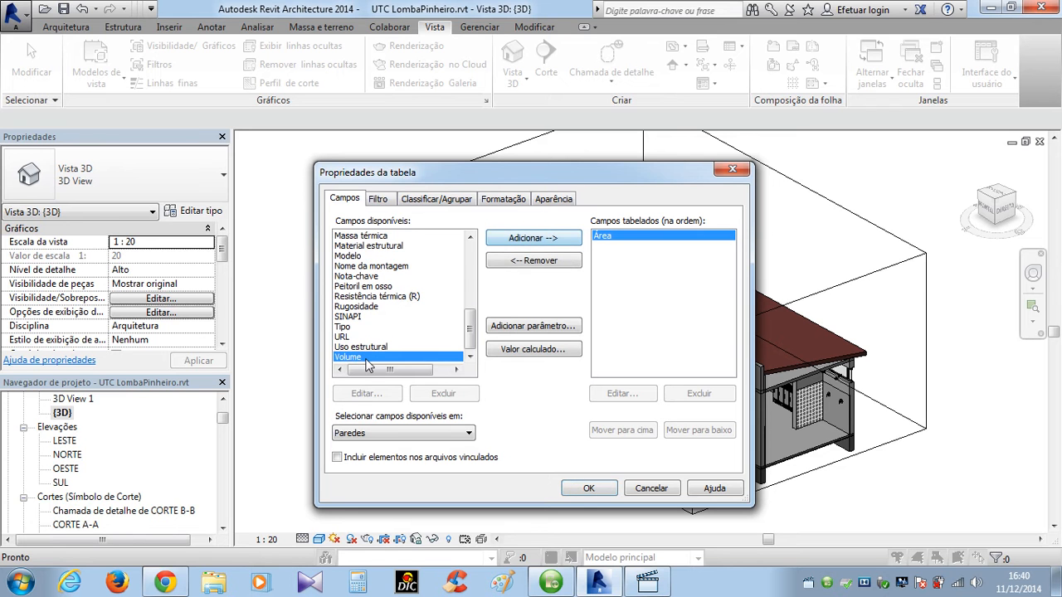
click(538, 238)
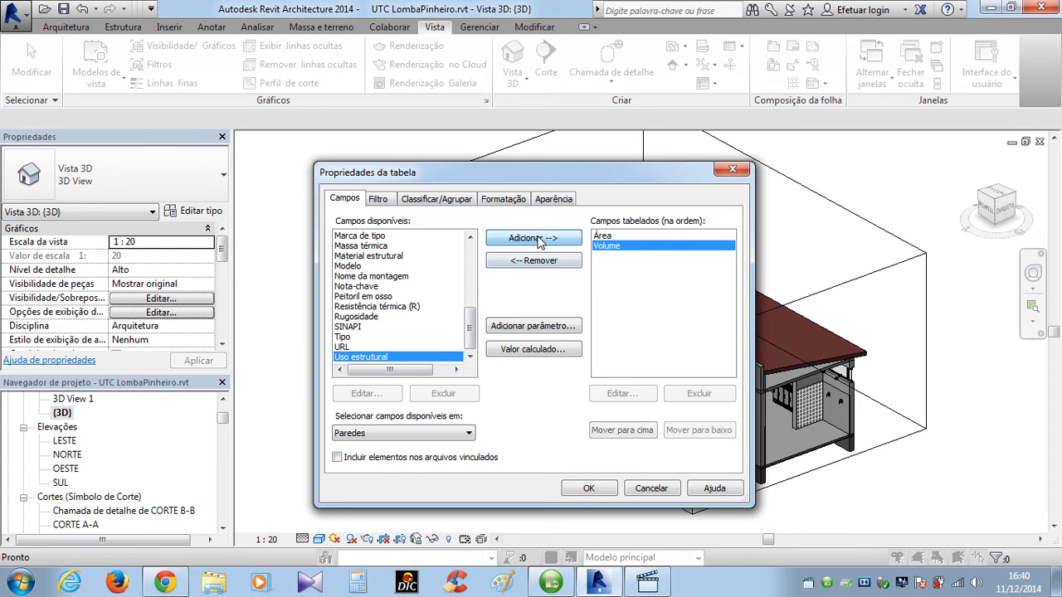
Add the Família e tipo and Largura fields to the wall schedule.
drag(470, 326, 473, 287)
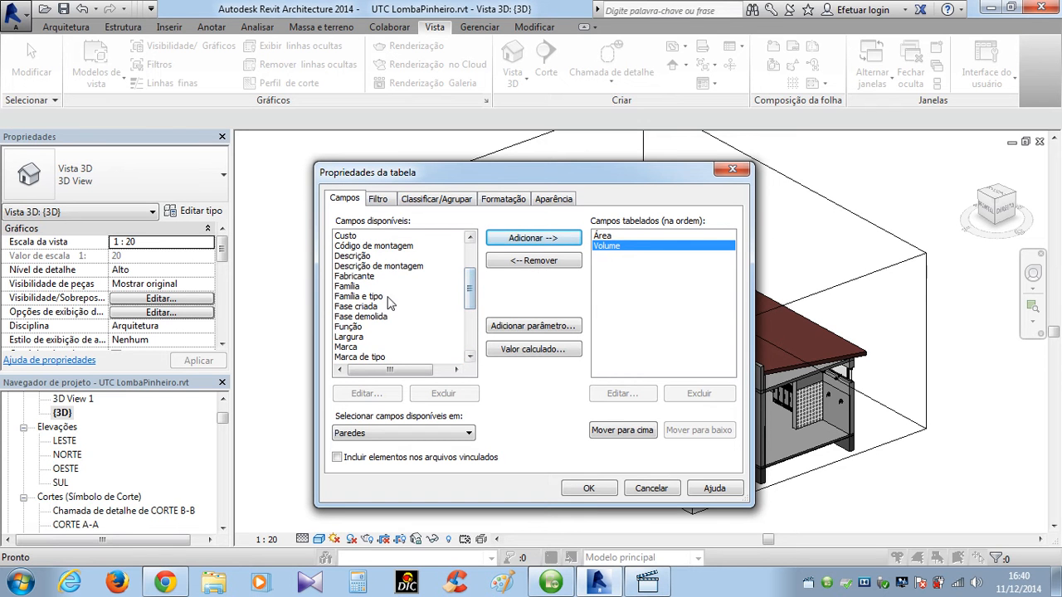
click(354, 297)
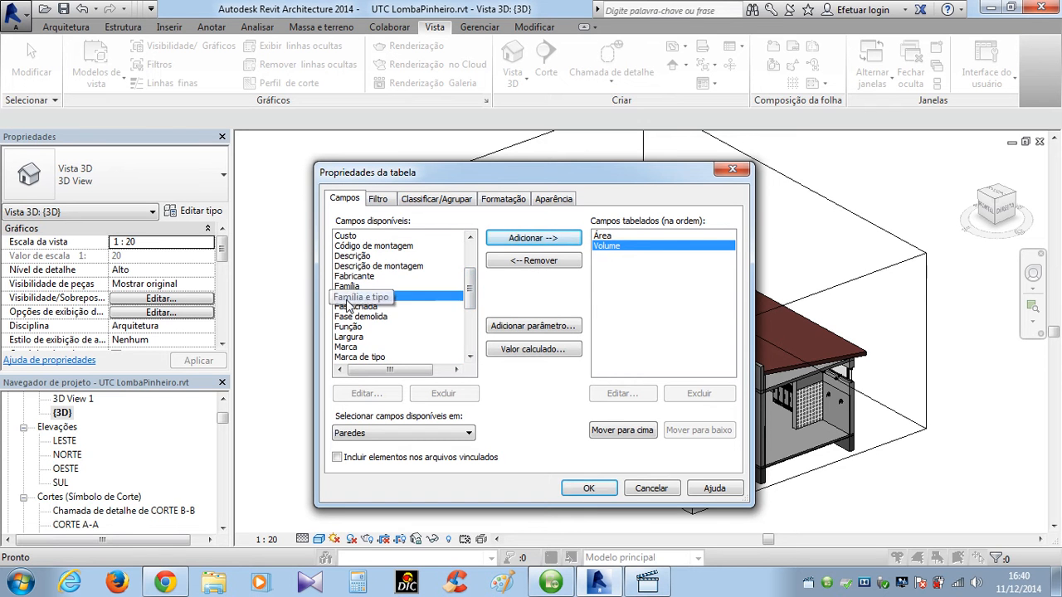
click(534, 238)
drag(471, 287, 471, 303)
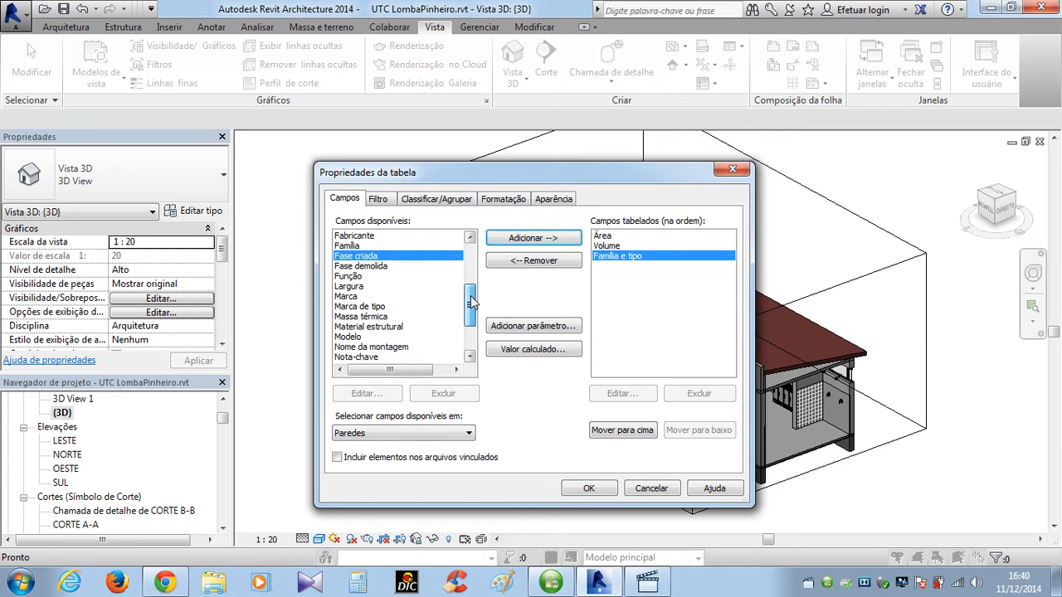
click(355, 286)
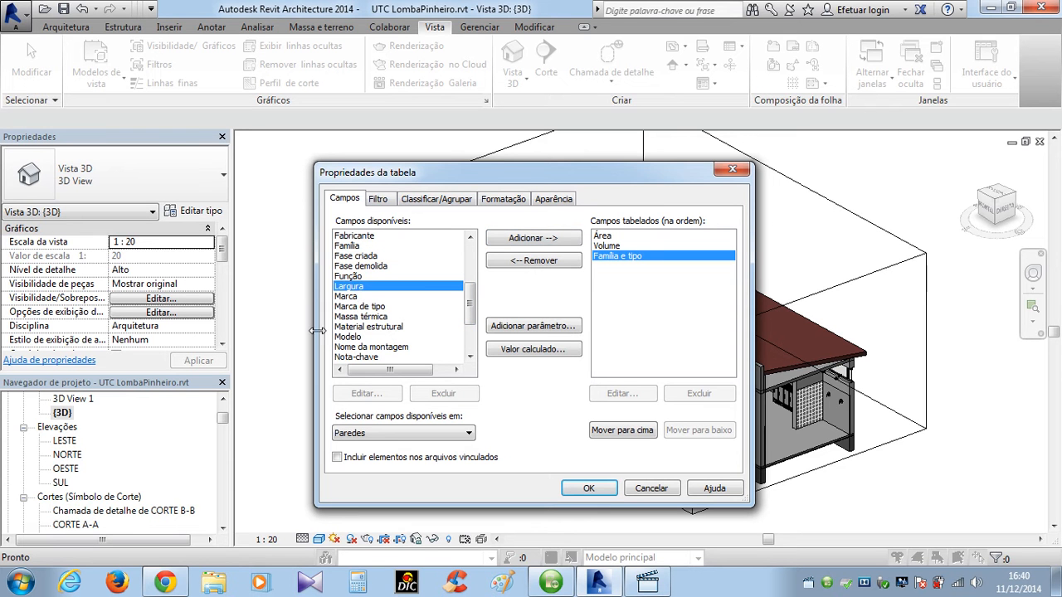
click(530, 238)
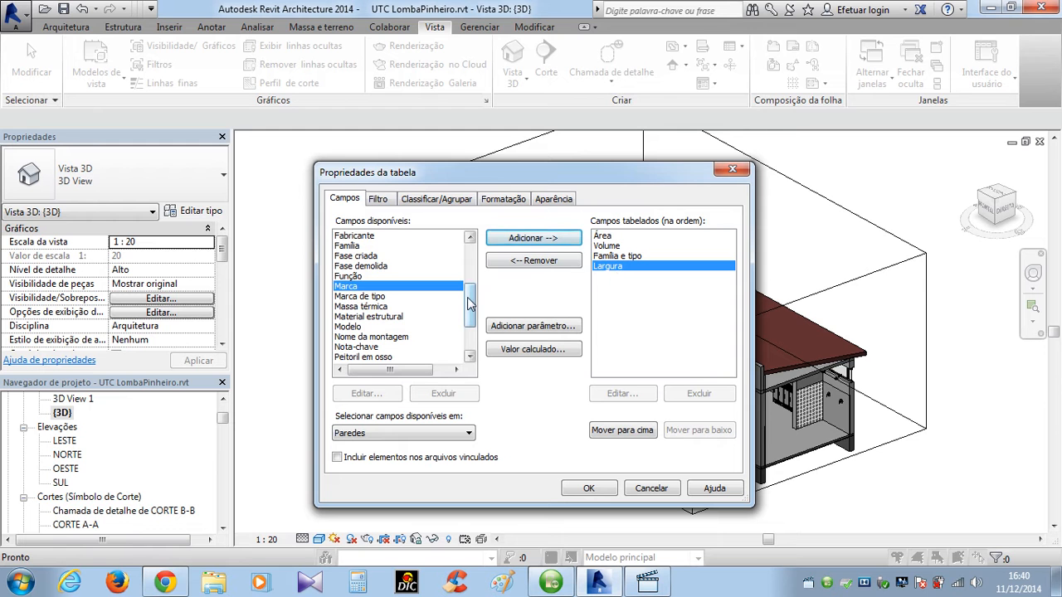
Add the Comprimento and Contador fields to the wall schedule.
drag(467, 306, 471, 268)
click(362, 267)
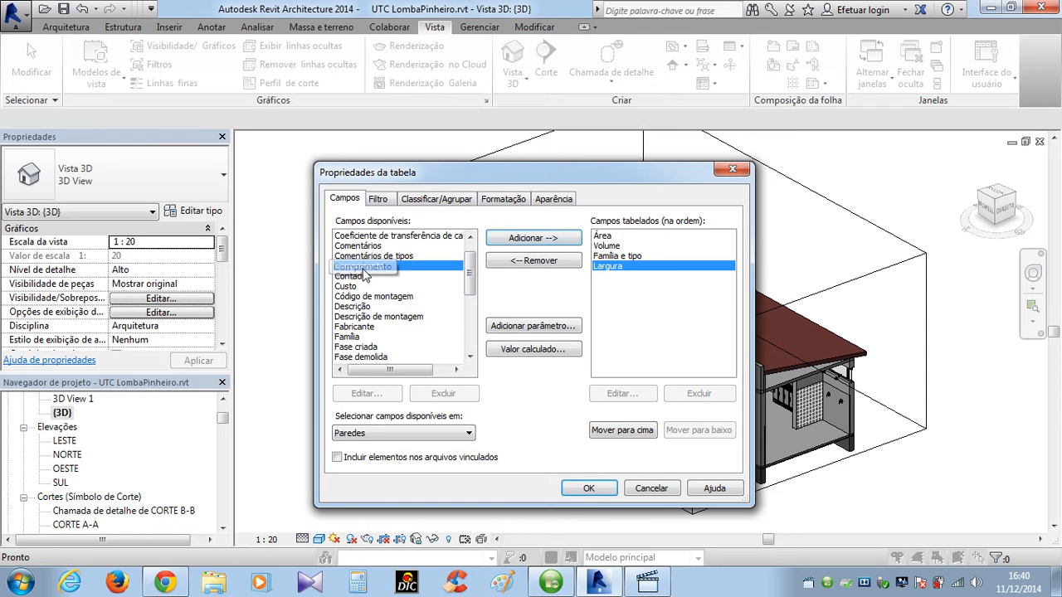
click(531, 238)
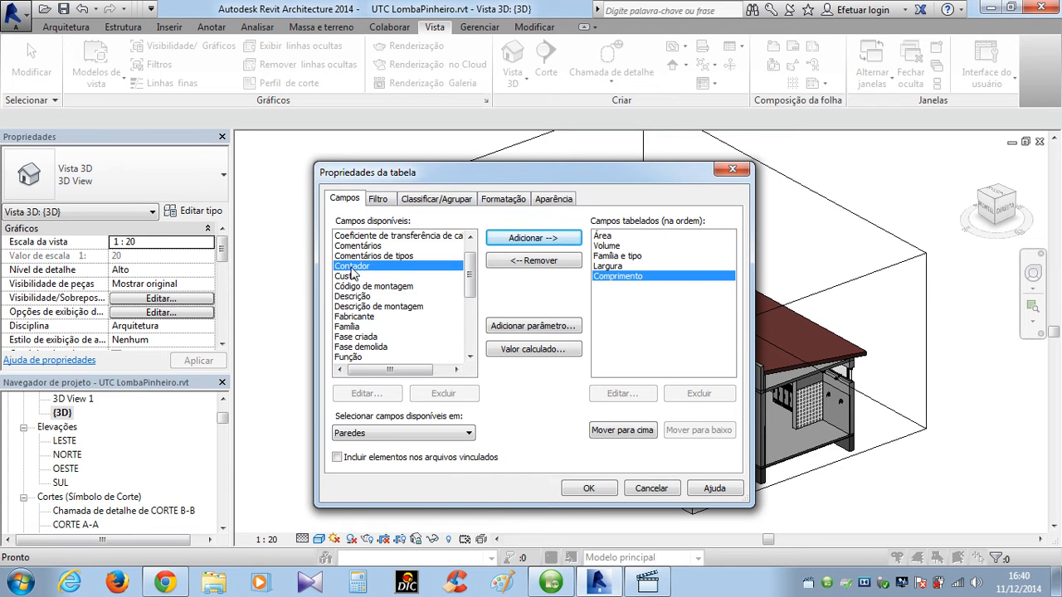
click(531, 238)
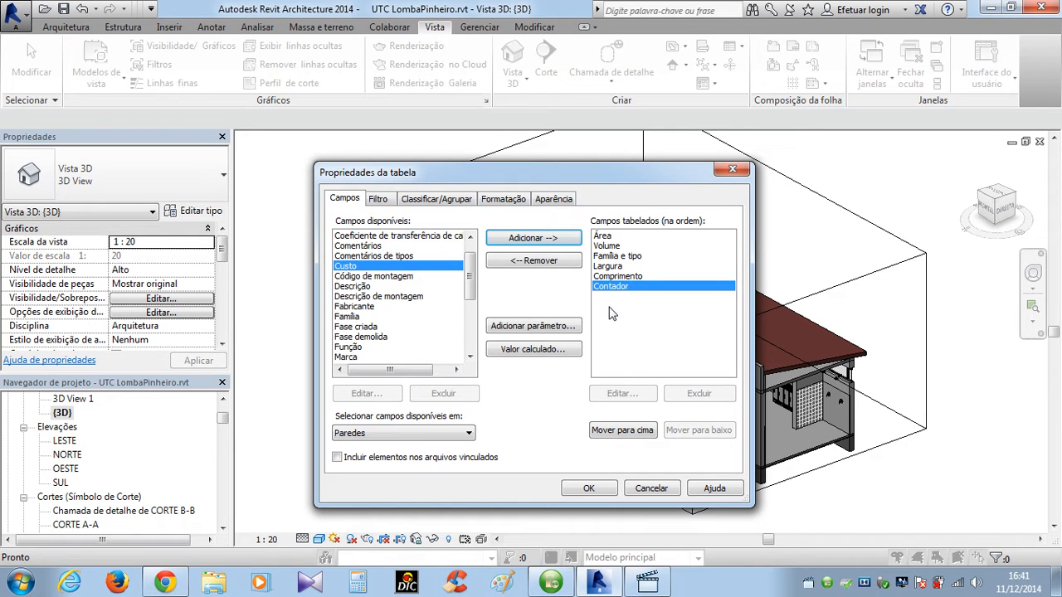
Make Família e tipo the first of the scheduled fields.
click(618, 257)
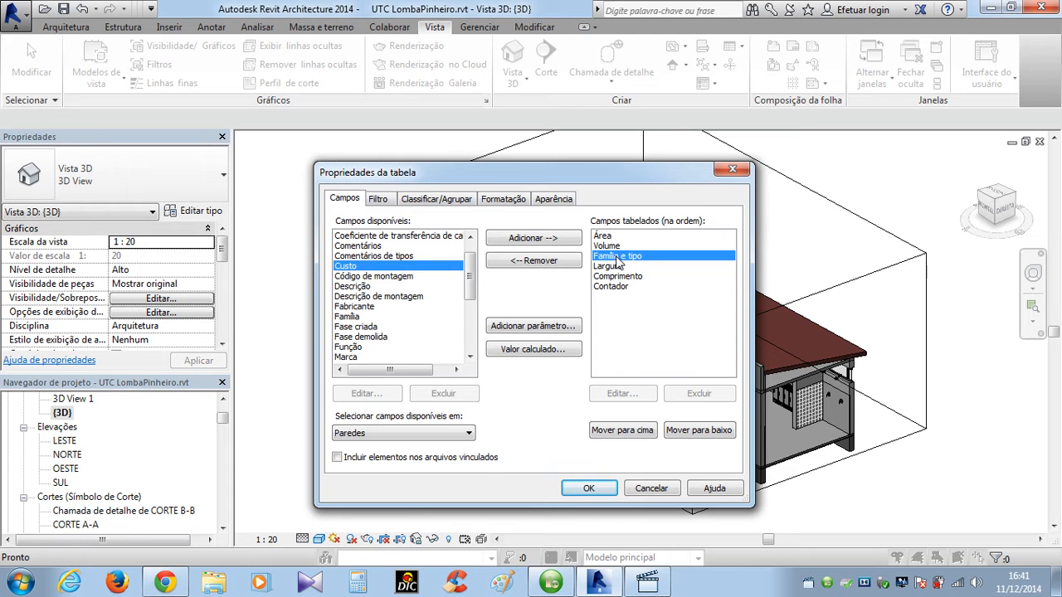
click(623, 430)
click(623, 430)
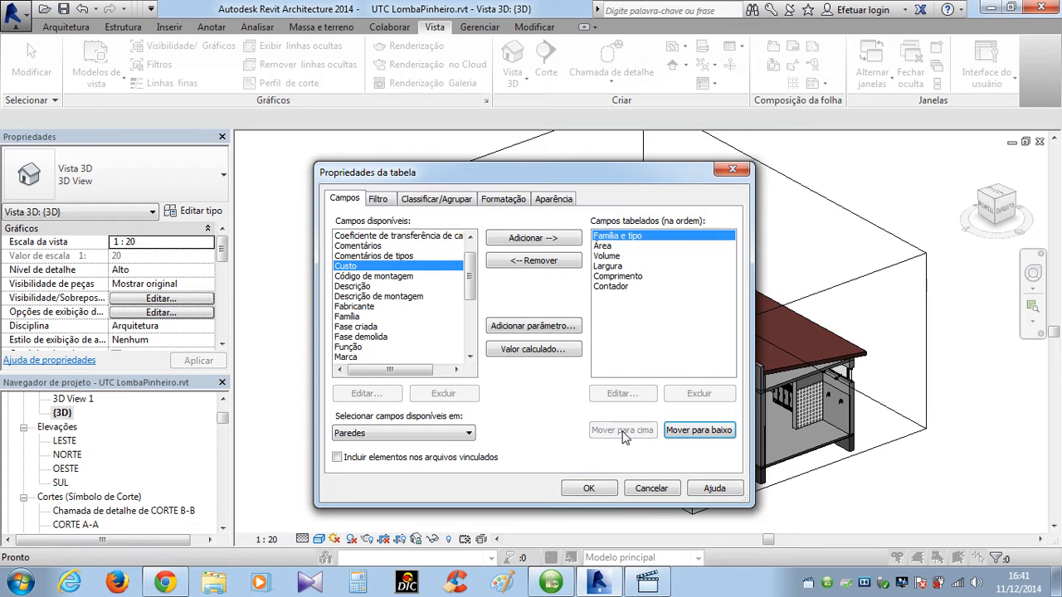
Reorder the scheduled fields so that Comprimento and then Largura come directly after Família e tipo.
click(614, 277)
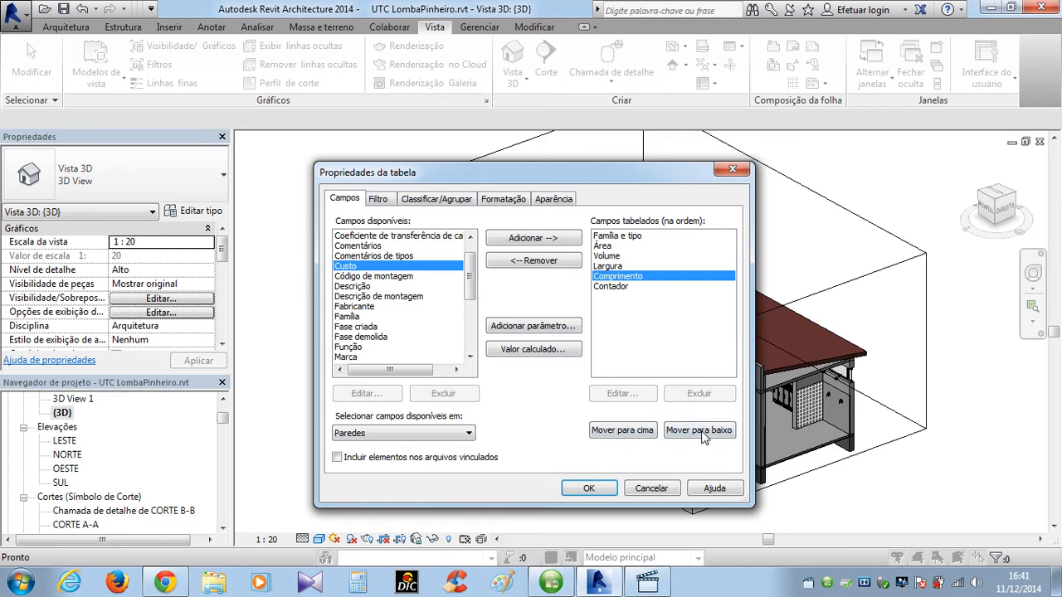
click(632, 432)
click(633, 432)
click(632, 432)
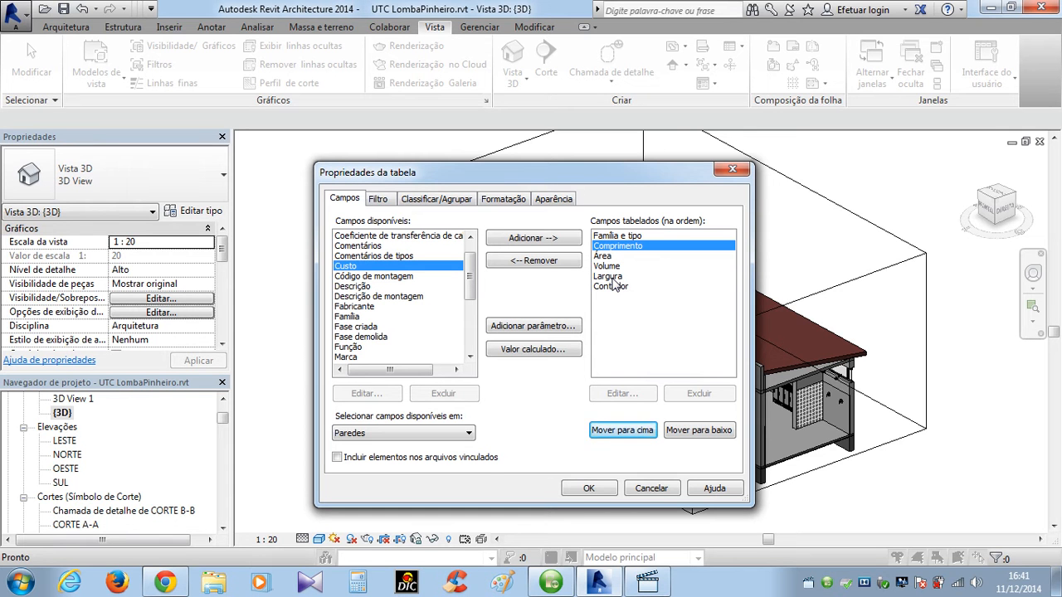
click(610, 276)
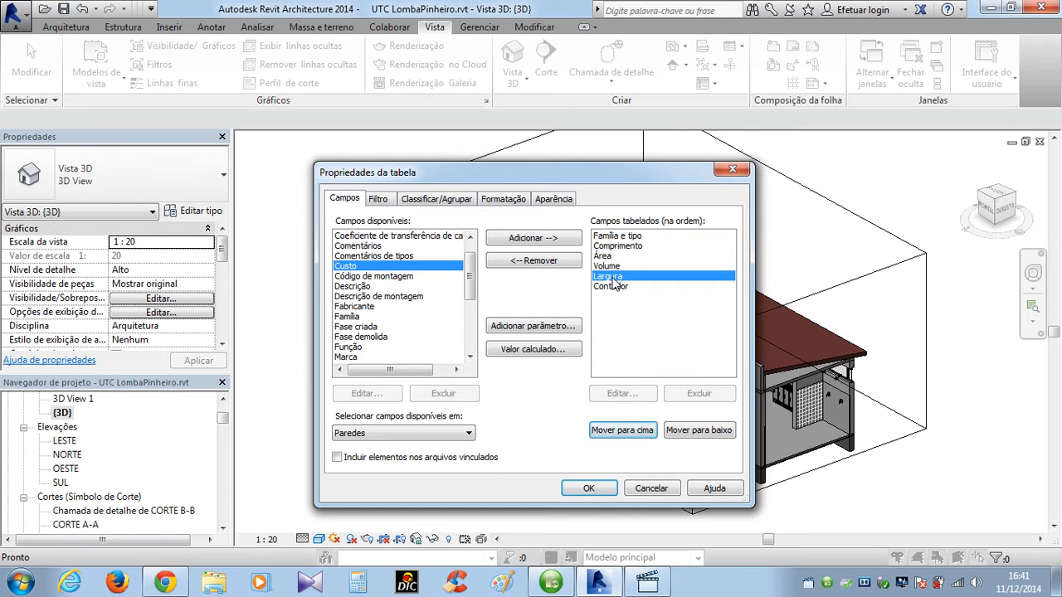
click(639, 432)
click(639, 432)
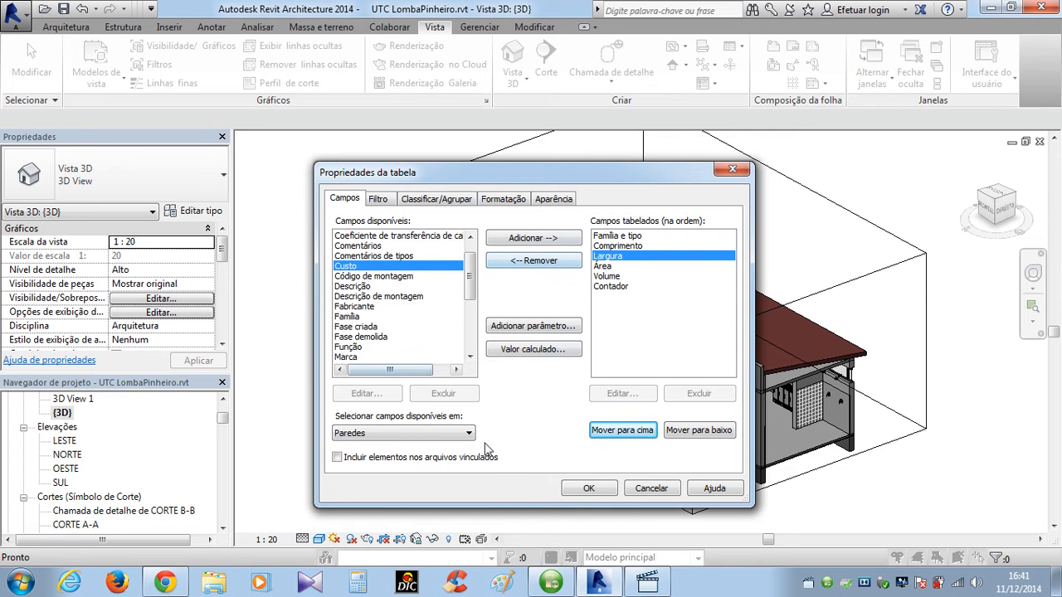
Generate the wall schedule with the chosen fields and look through its rows.
click(588, 488)
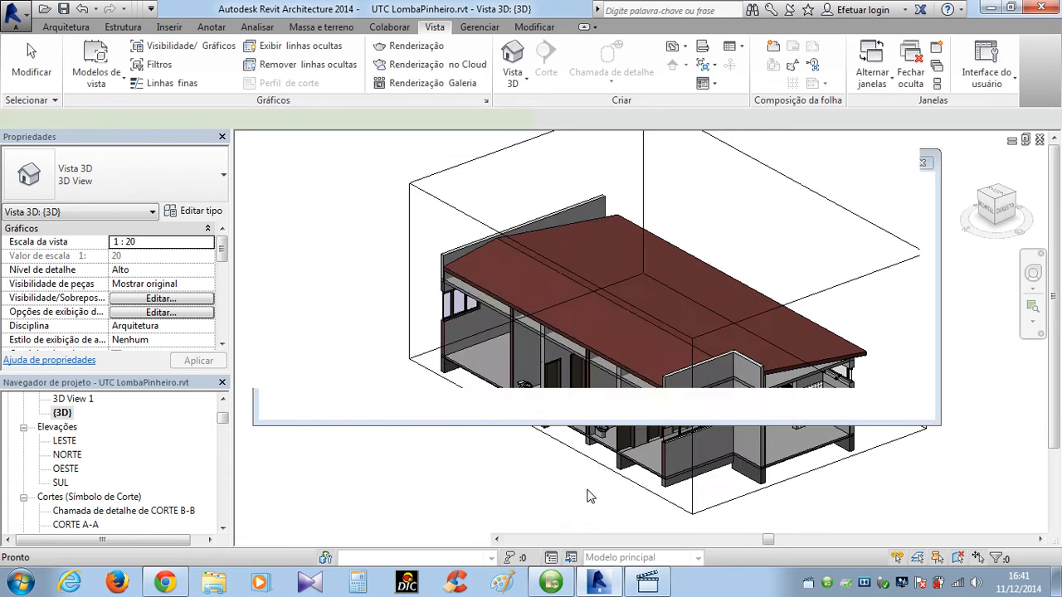
scroll(756, 283, down, 3)
scroll(747, 291, up, 3)
scroll(735, 295, down, 3)
scroll(732, 301, up, 3)
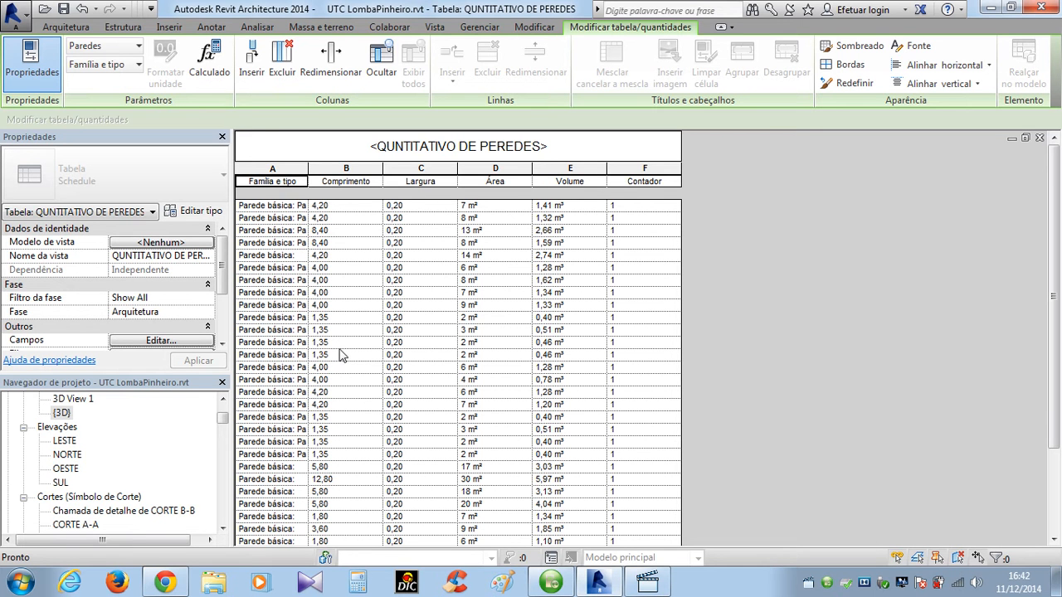
Review the individual wall rows across the whole length of the schedule.
scroll(743, 279, down, 3)
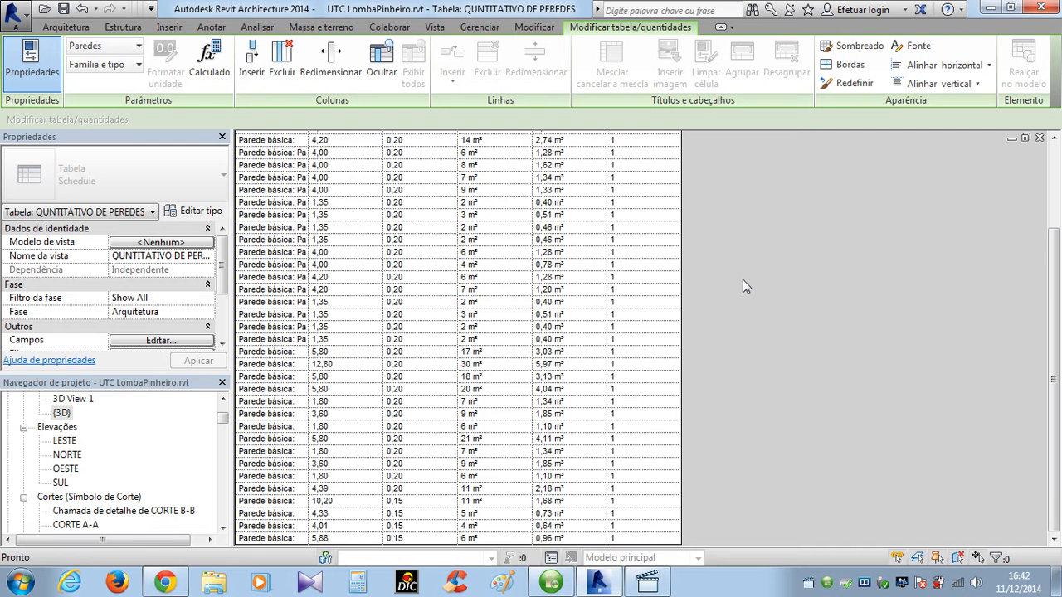
scroll(743, 293, up, 3)
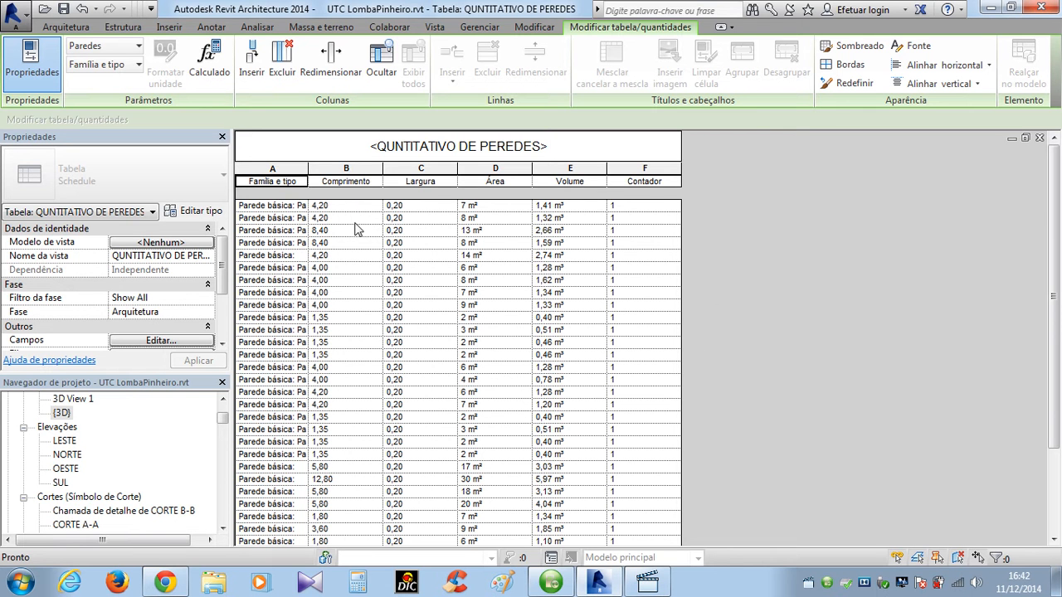
scroll(439, 331, down, 2)
scroll(439, 331, up, 2)
scroll(224, 260, down, 2)
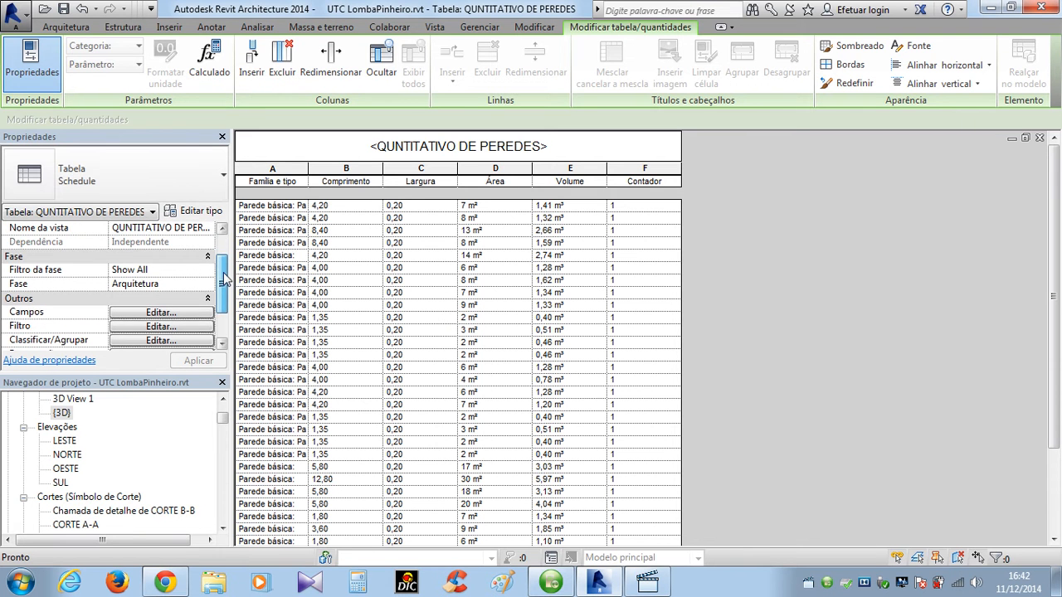
Sort the wall schedule by Família e tipo in ascending order and turn off itemizing of every instance.
click(157, 327)
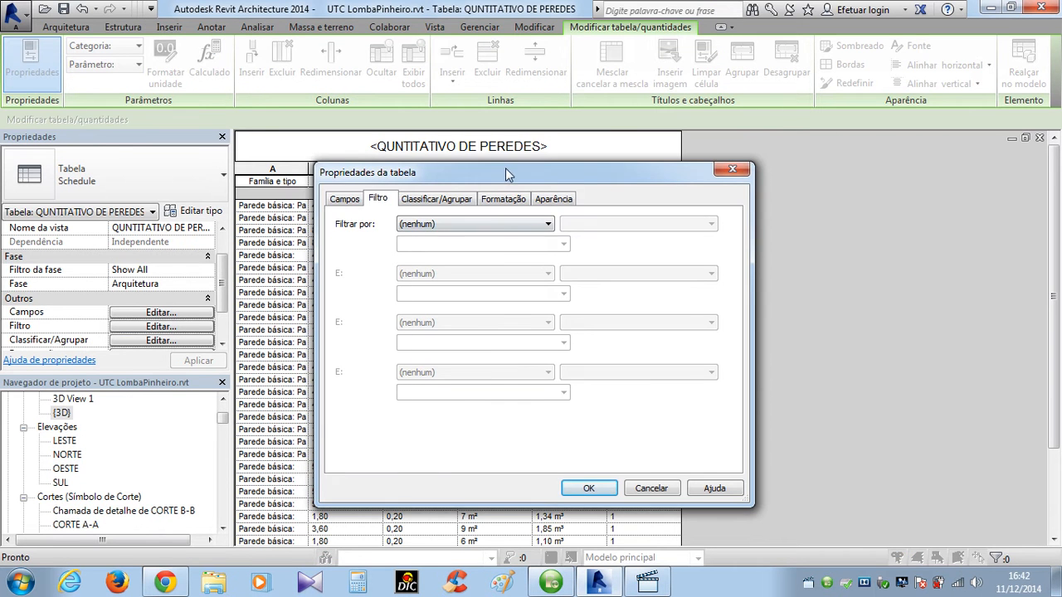
drag(502, 176, 630, 180)
click(472, 204)
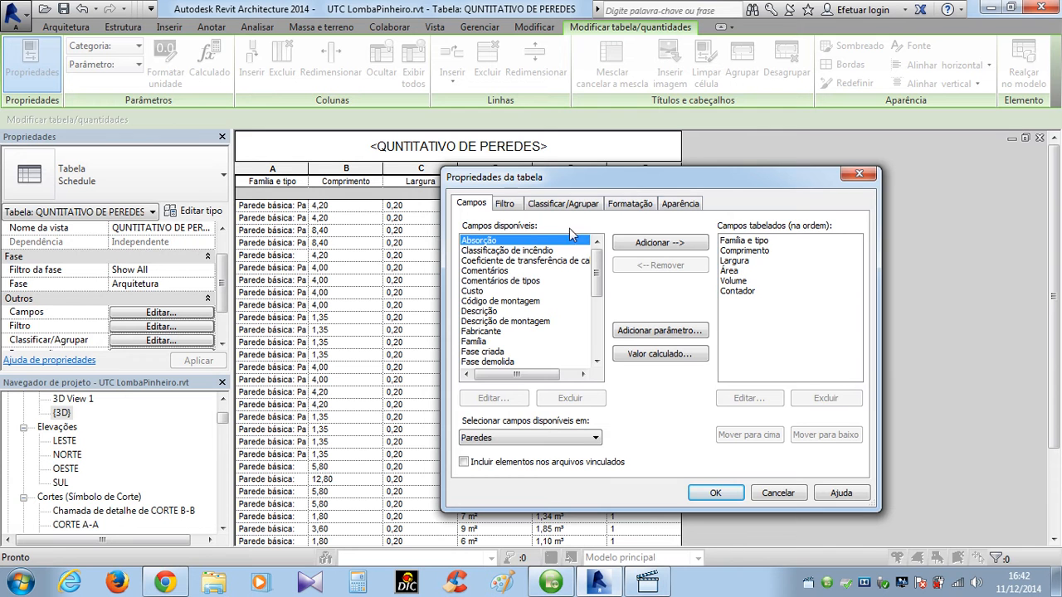
drag(556, 177, 670, 170)
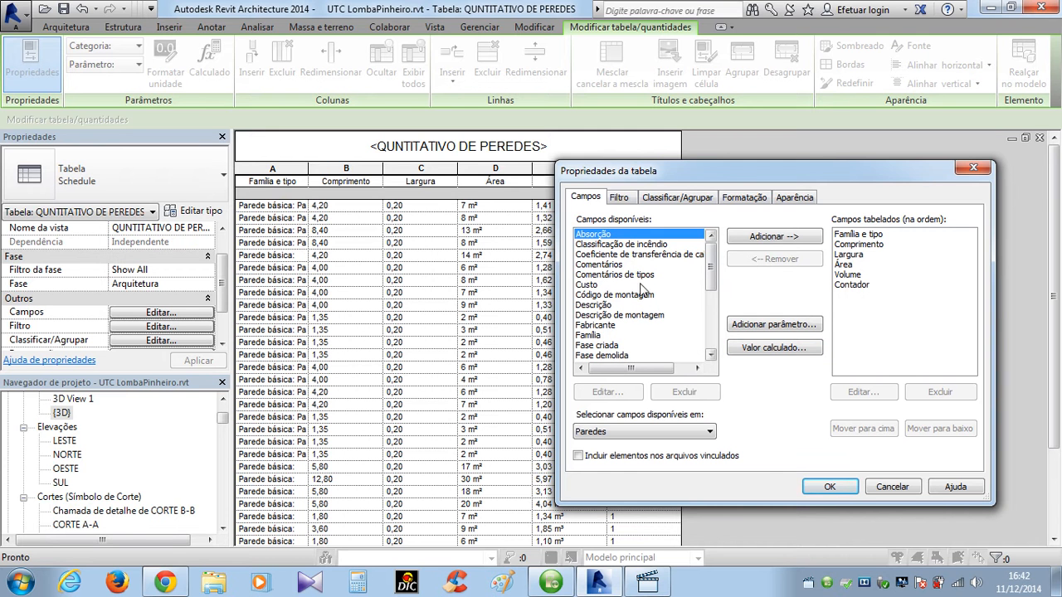
click(620, 198)
click(678, 198)
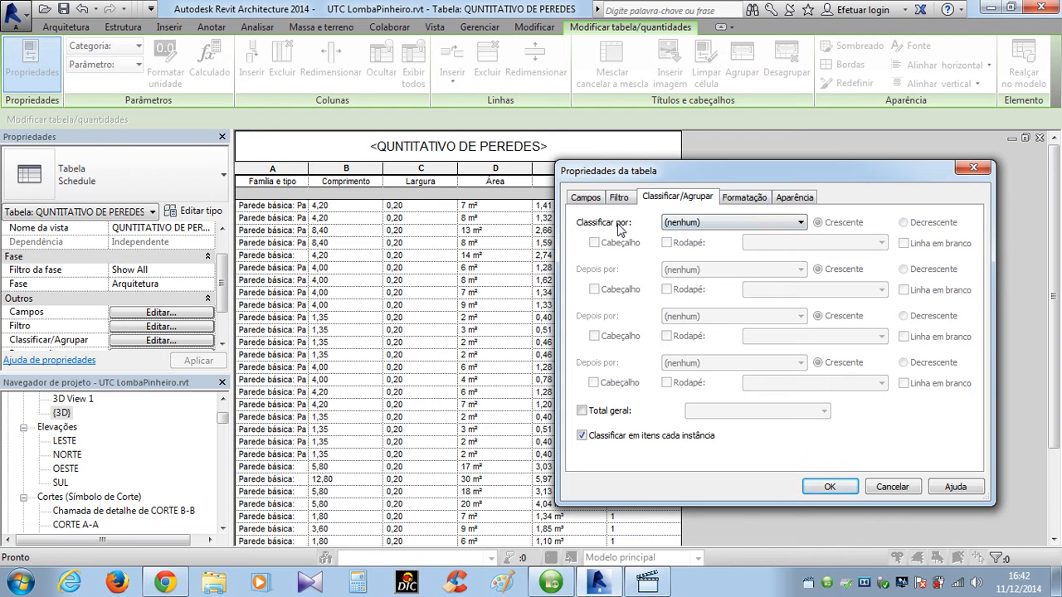
click(802, 222)
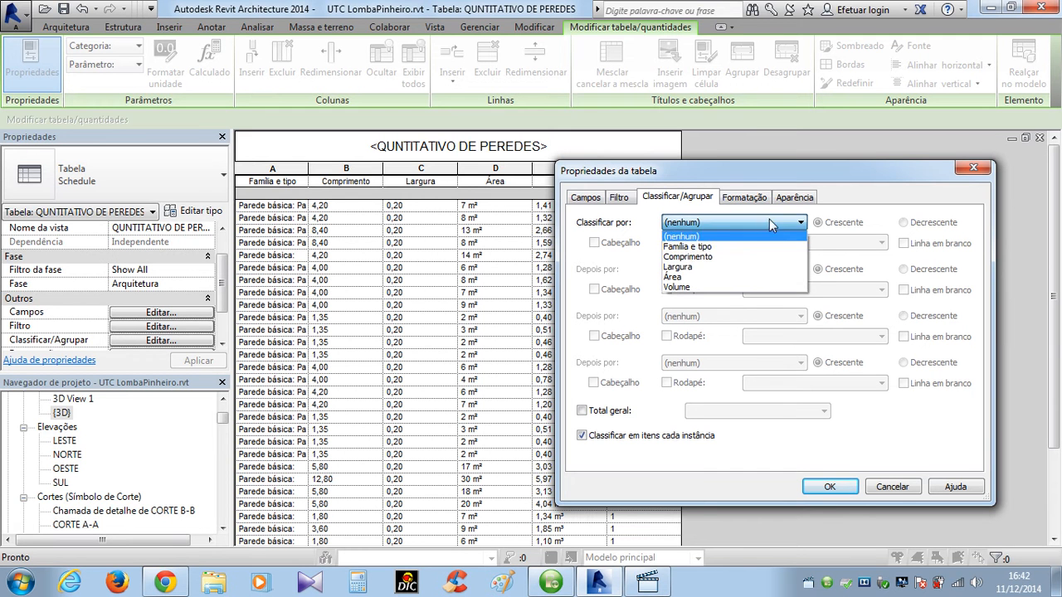
click(683, 247)
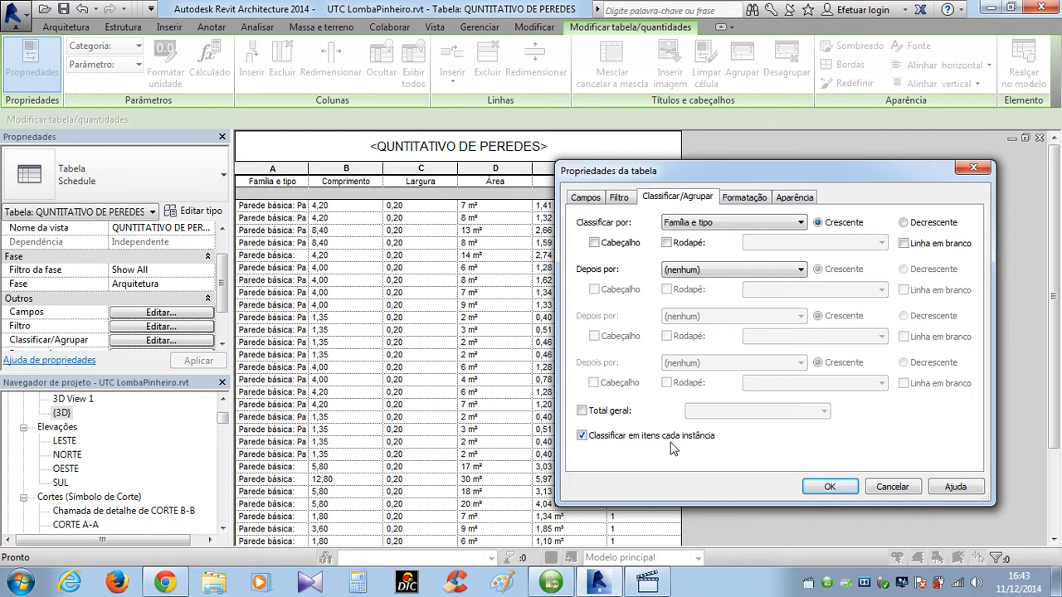
click(582, 436)
click(828, 488)
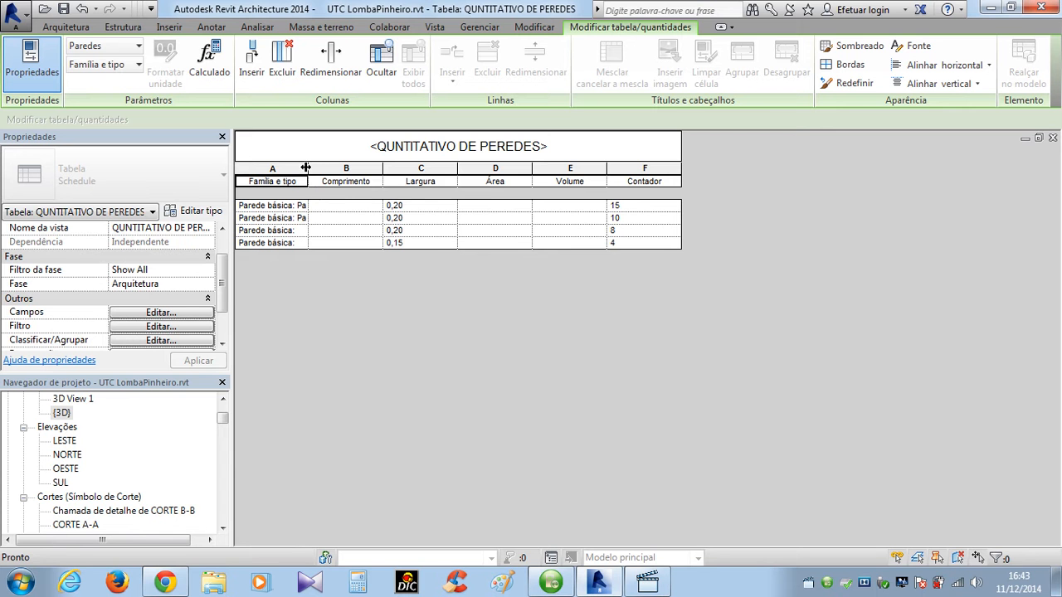
Widen the Família e tipo column to fit the full wall type names, slightly widen Comprimento and narrow Contador.
drag(306, 169, 402, 179)
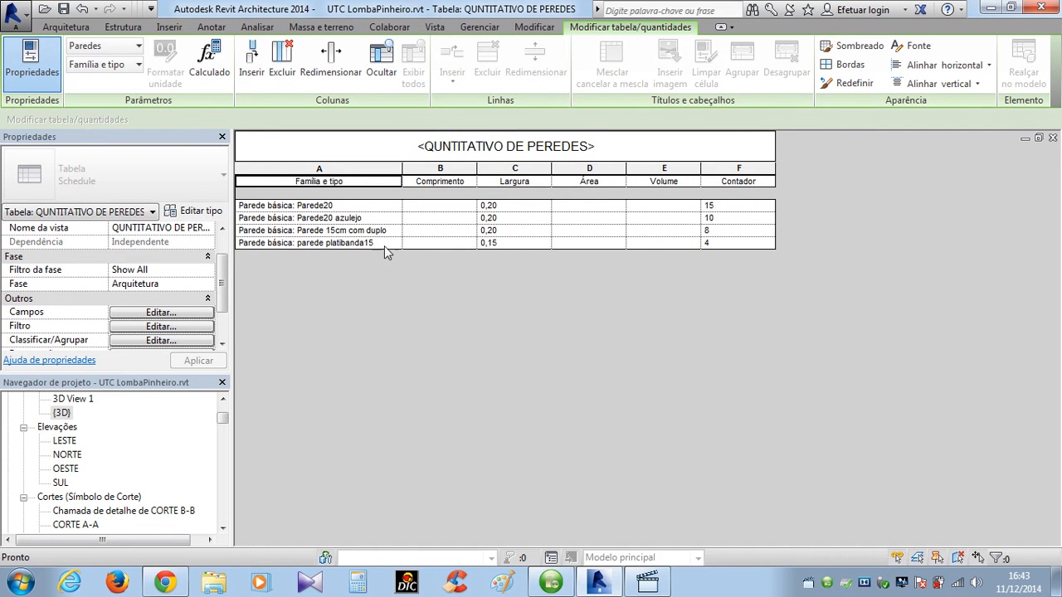
drag(475, 168, 482, 168)
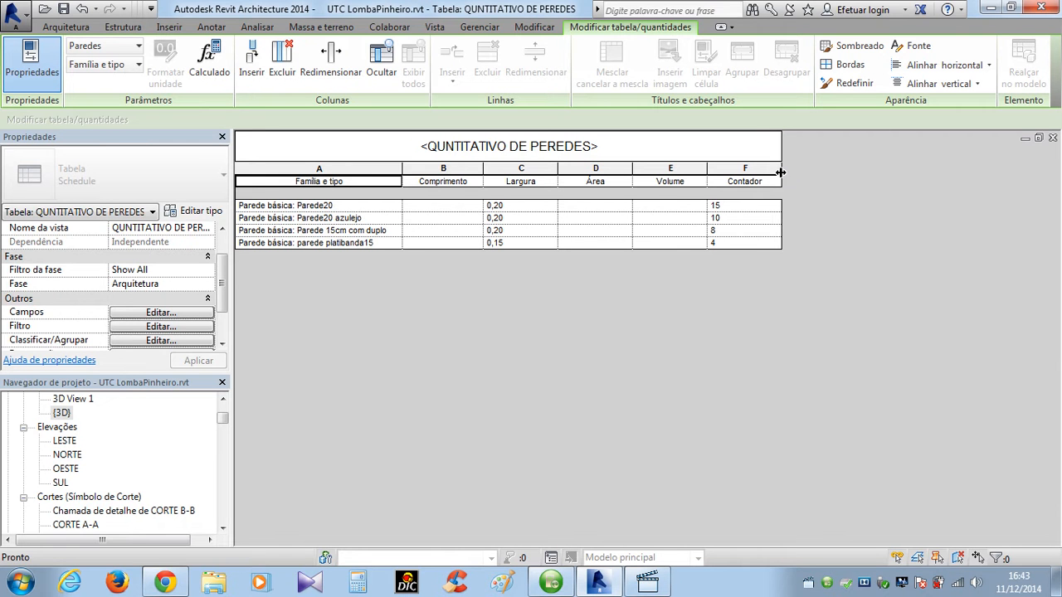
drag(781, 172, 769, 172)
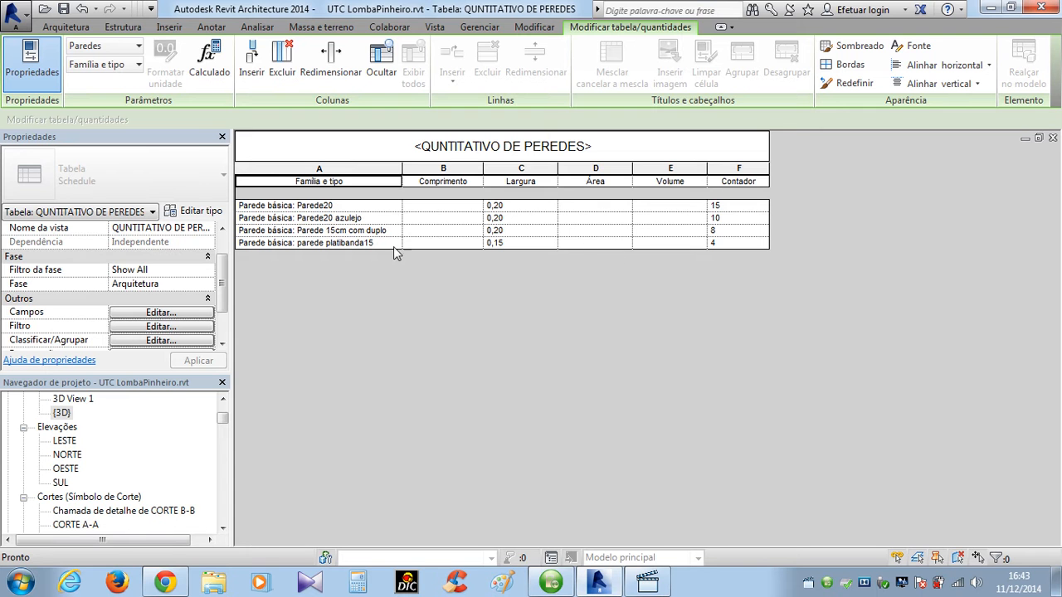
Enable calculated totals for the Comprimento, Área and Volume fields of the wall schedule.
click(140, 322)
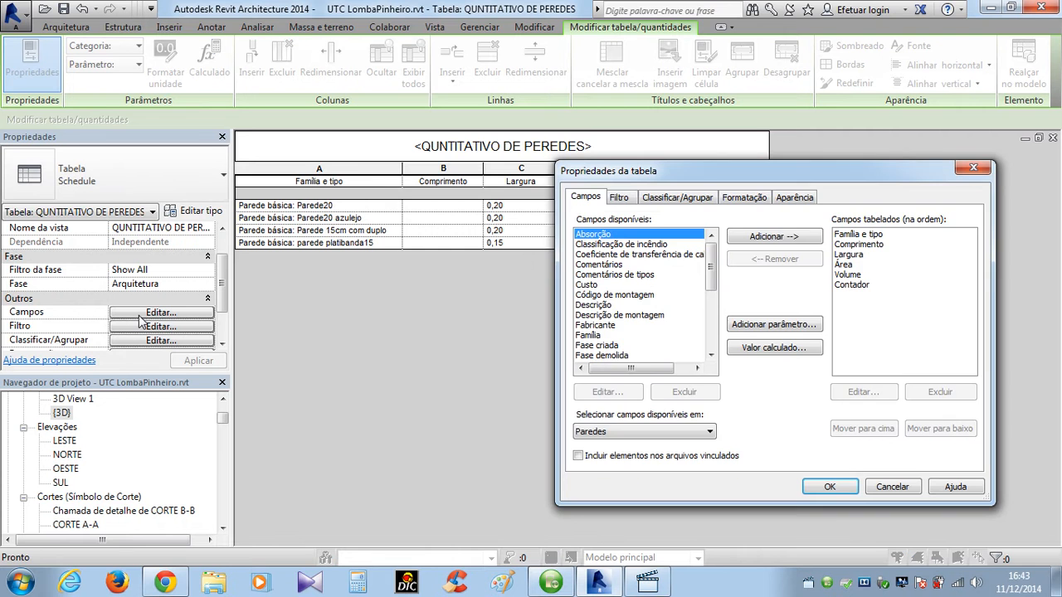
click(691, 204)
click(747, 201)
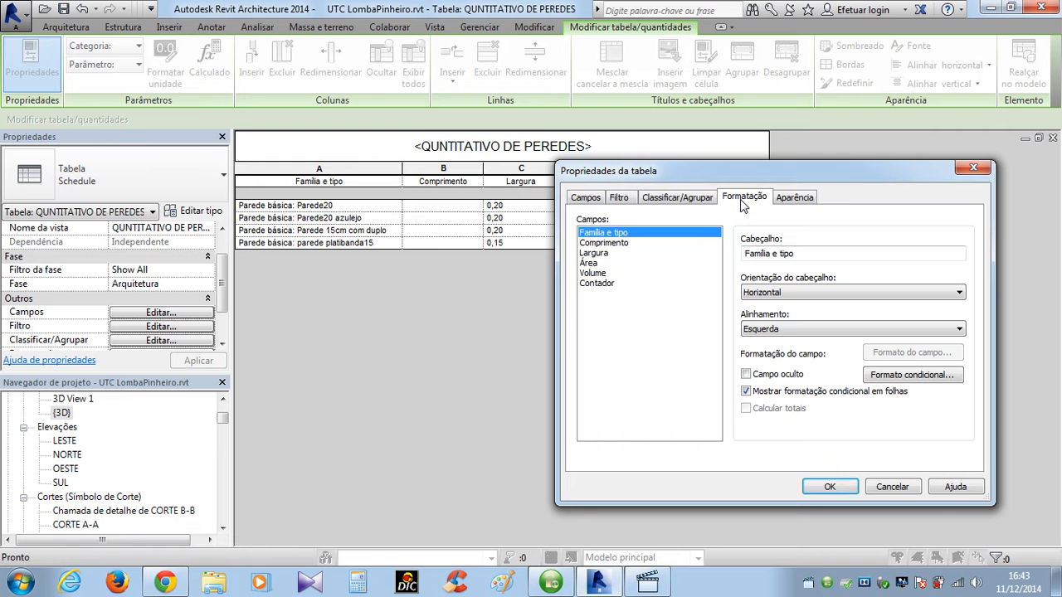
drag(592, 182, 570, 285)
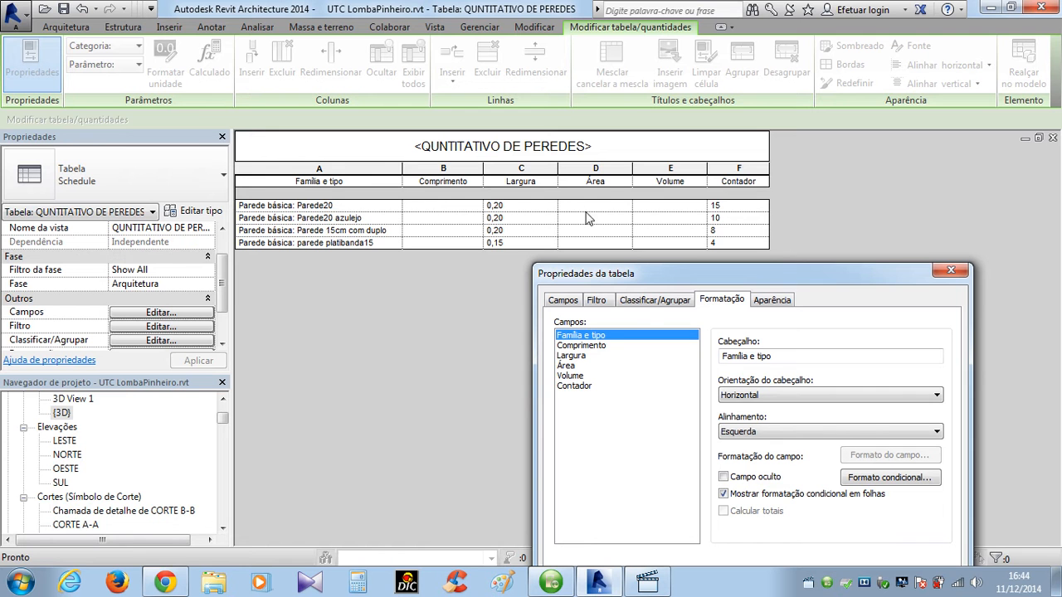
click(584, 345)
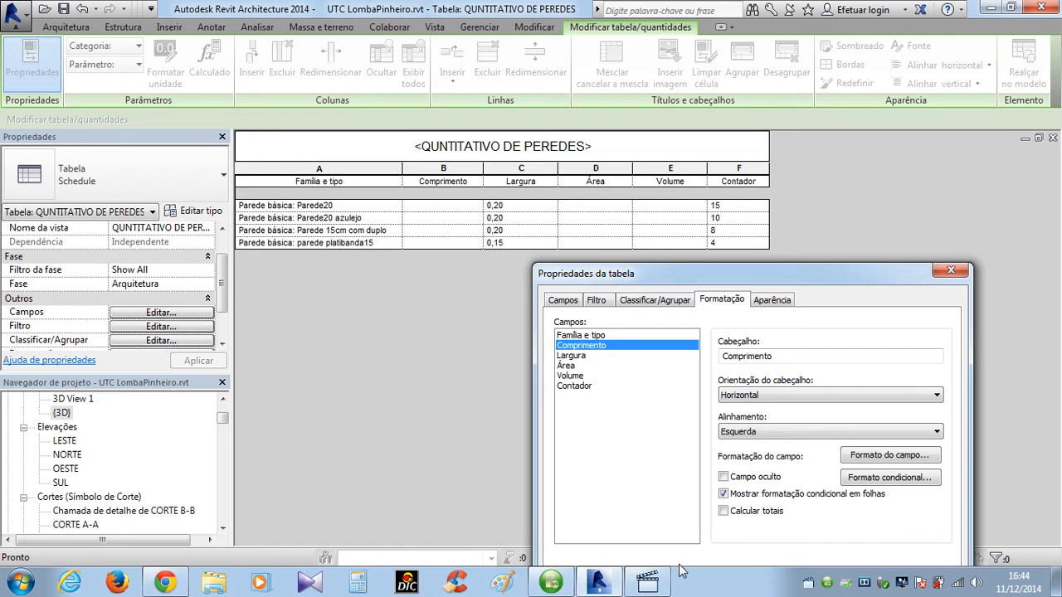
click(724, 512)
click(574, 368)
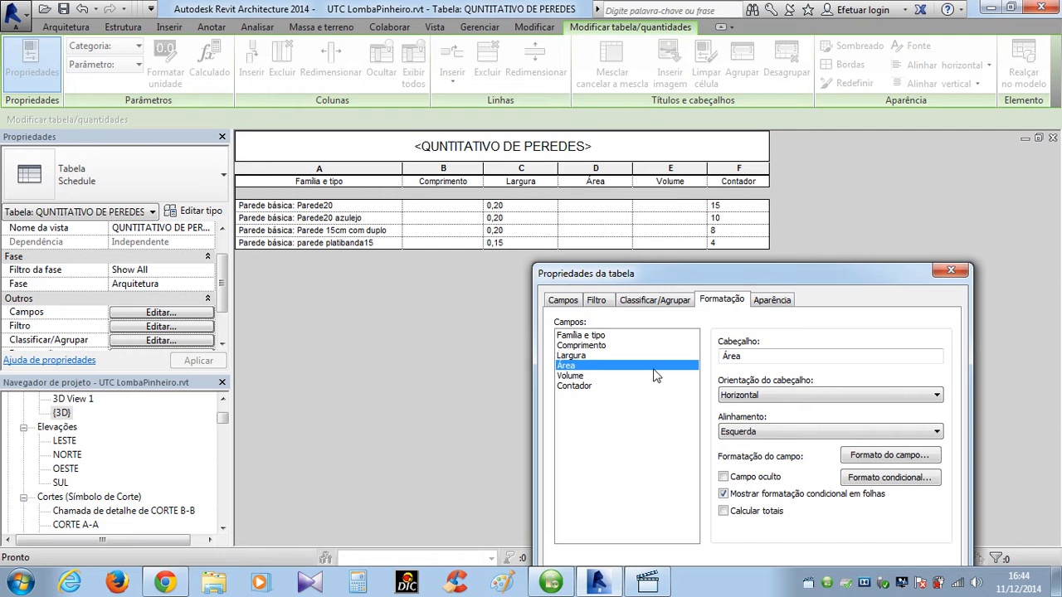
click(725, 512)
click(573, 377)
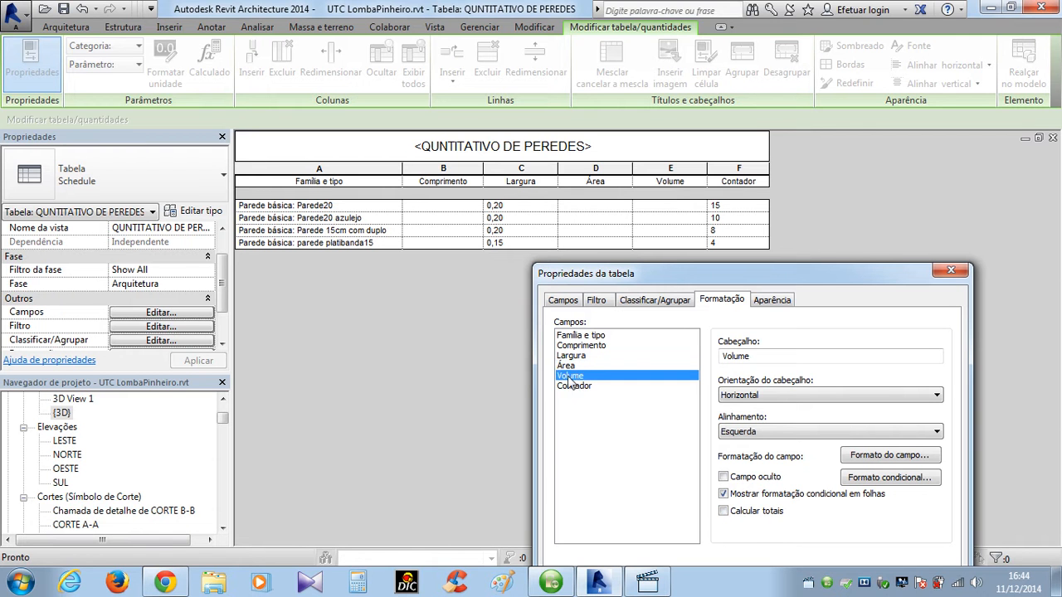
click(724, 512)
drag(772, 284, 874, 244)
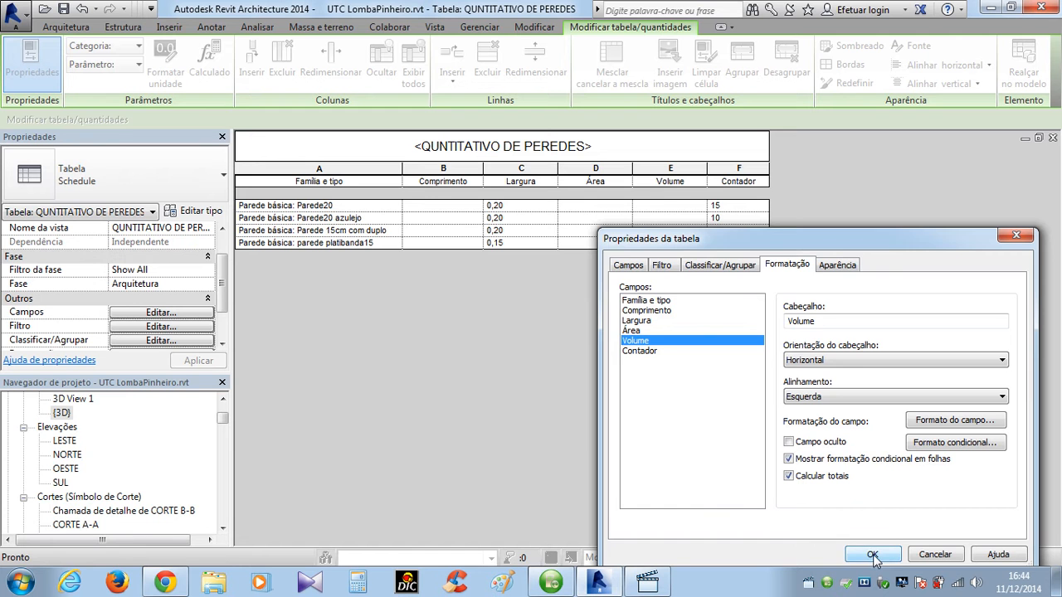
click(873, 555)
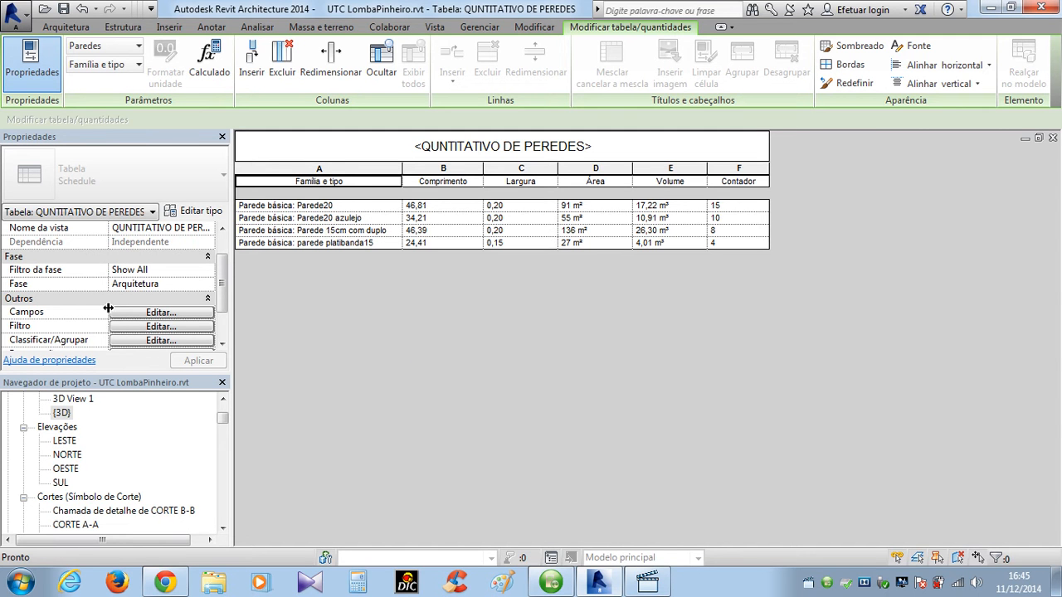
Add a grand total row to the wall schedule, showing Título, contagem e totais.
drag(224, 284, 225, 299)
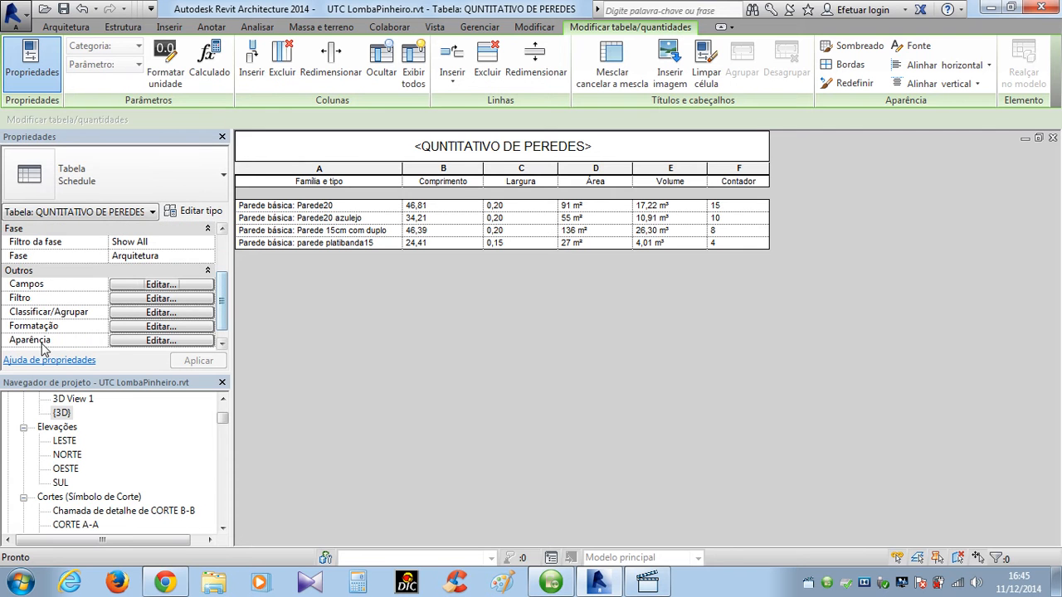
click(132, 285)
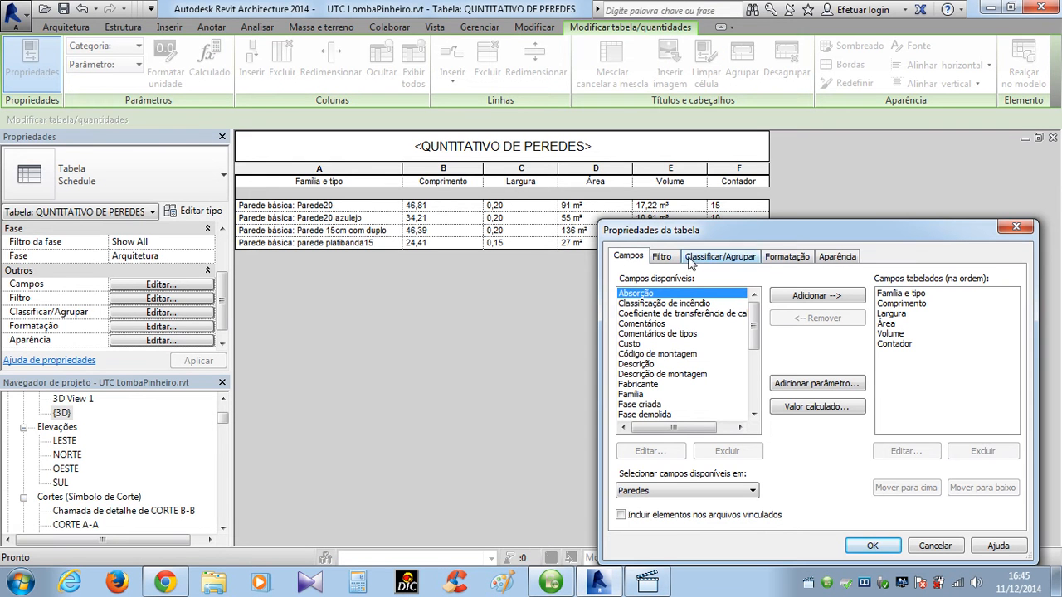
drag(718, 236, 357, 242)
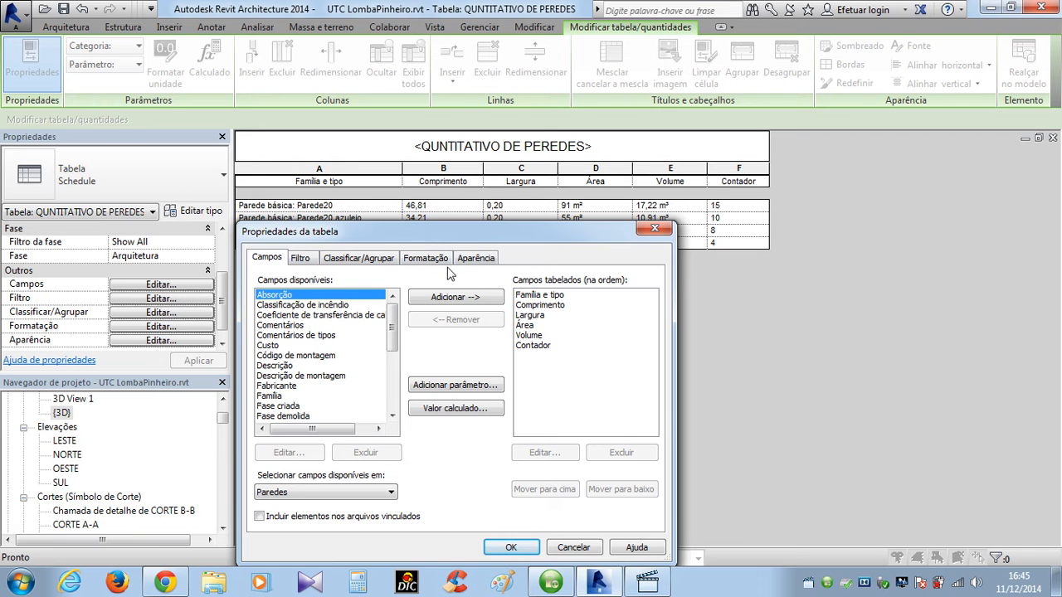
drag(475, 232, 649, 228)
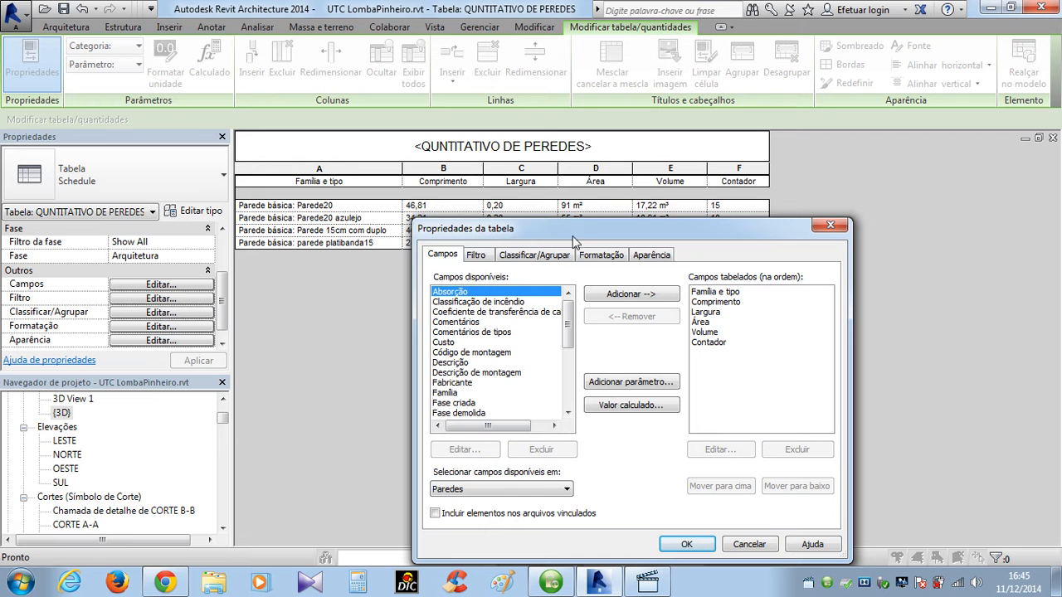
drag(596, 231, 658, 220)
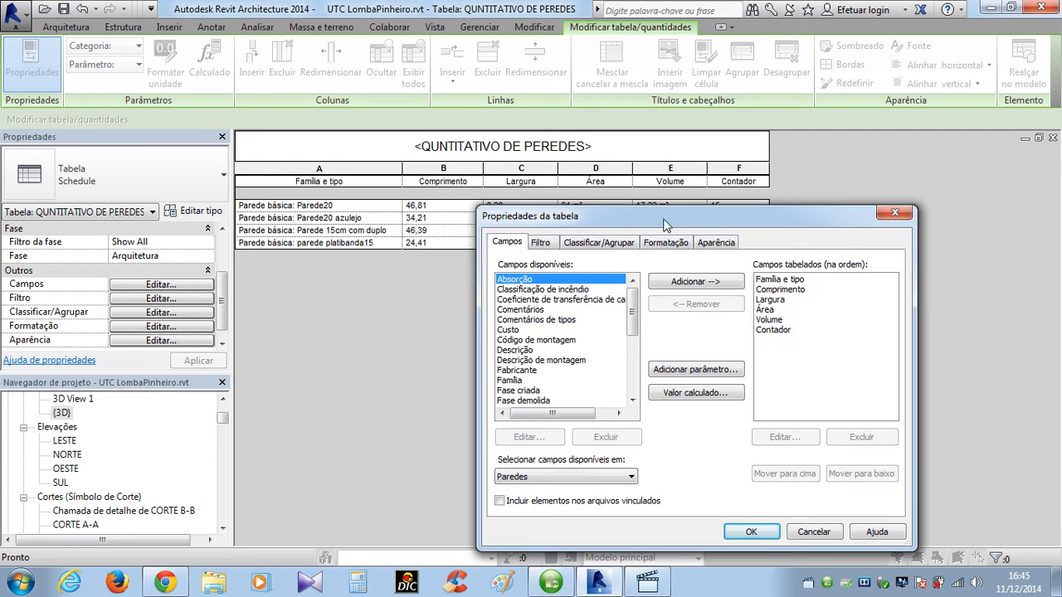
click(582, 246)
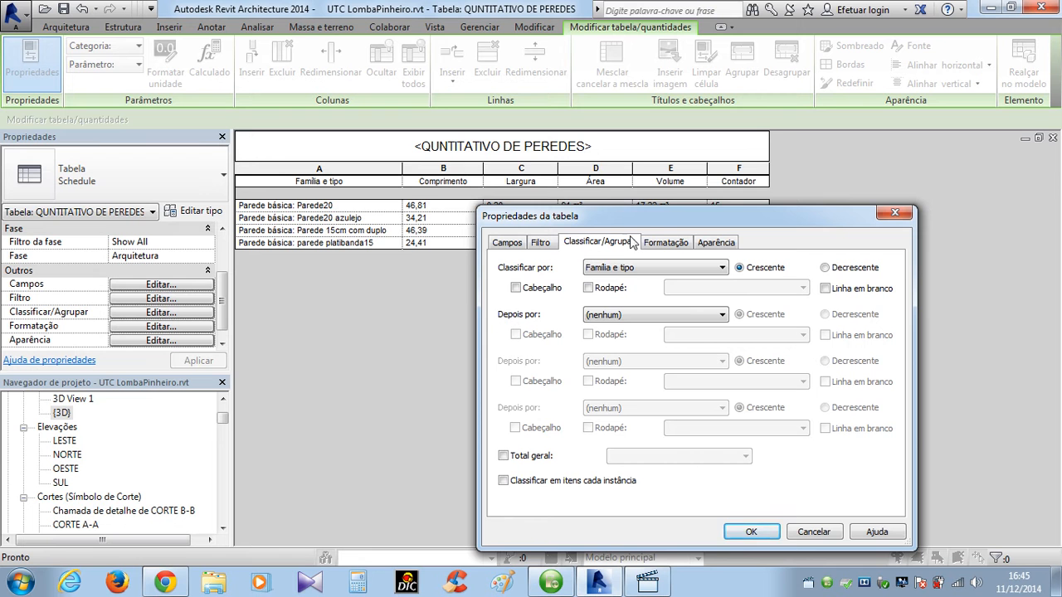
drag(677, 218, 794, 175)
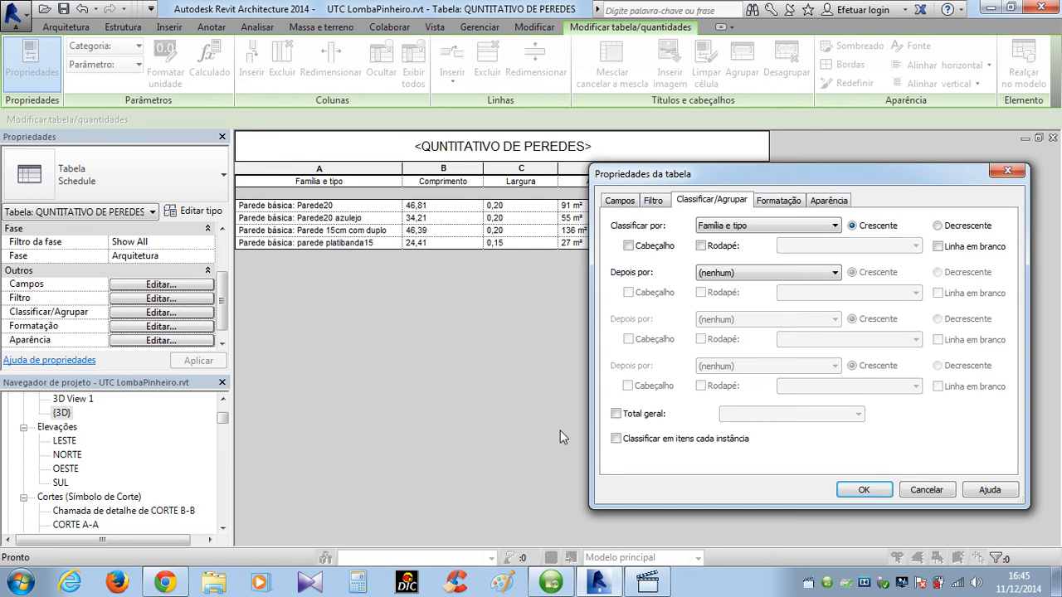
click(617, 415)
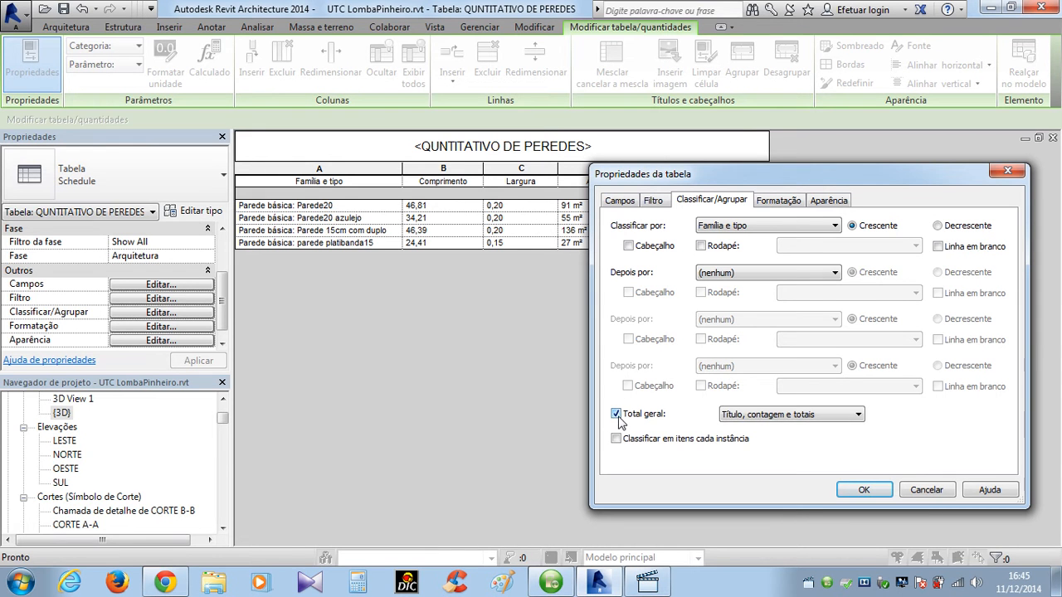
drag(777, 174, 811, 157)
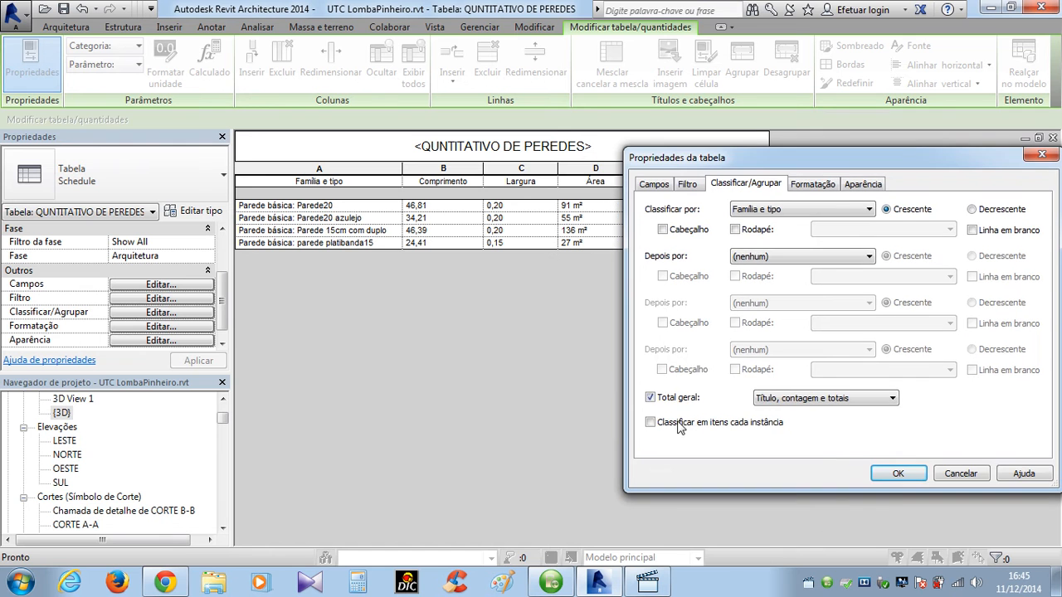
click(899, 473)
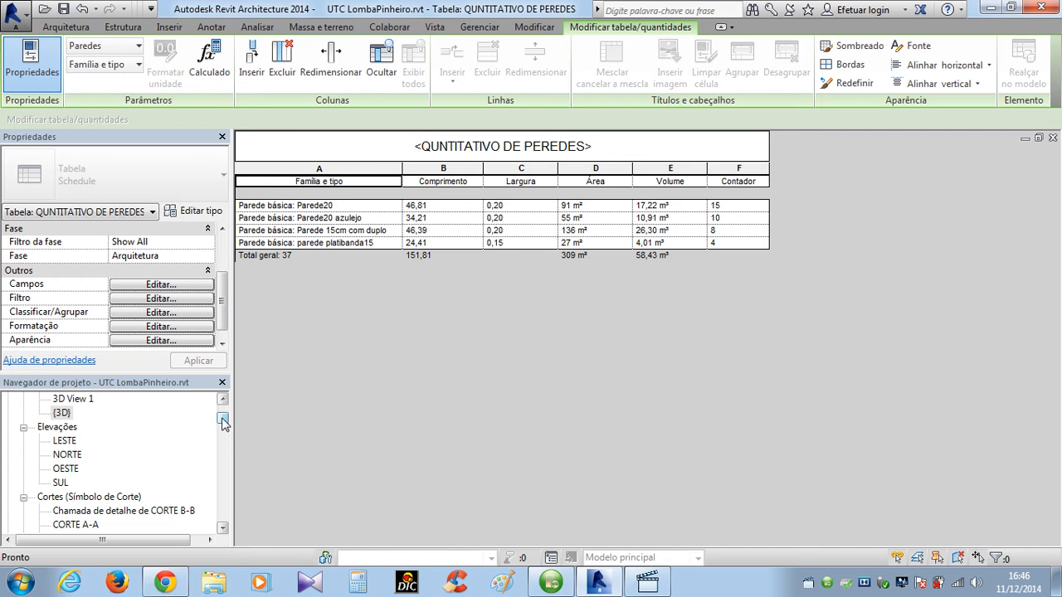
Open sheet A-01 - UTC - LOMBA DO PINHEIRO and bring the whole sheet into view.
drag(222, 423, 223, 435)
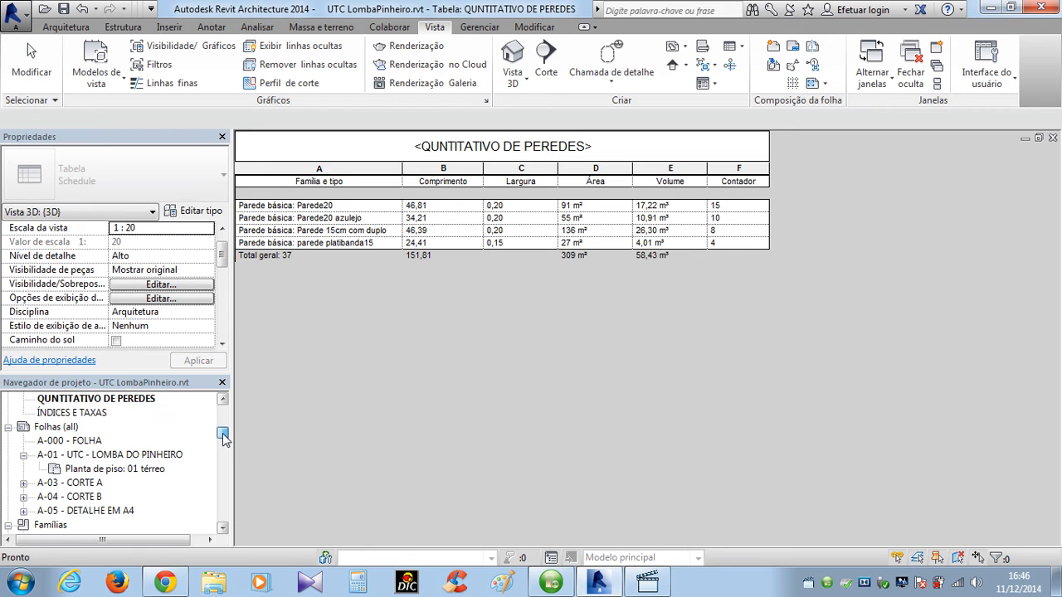
double_click(110, 455)
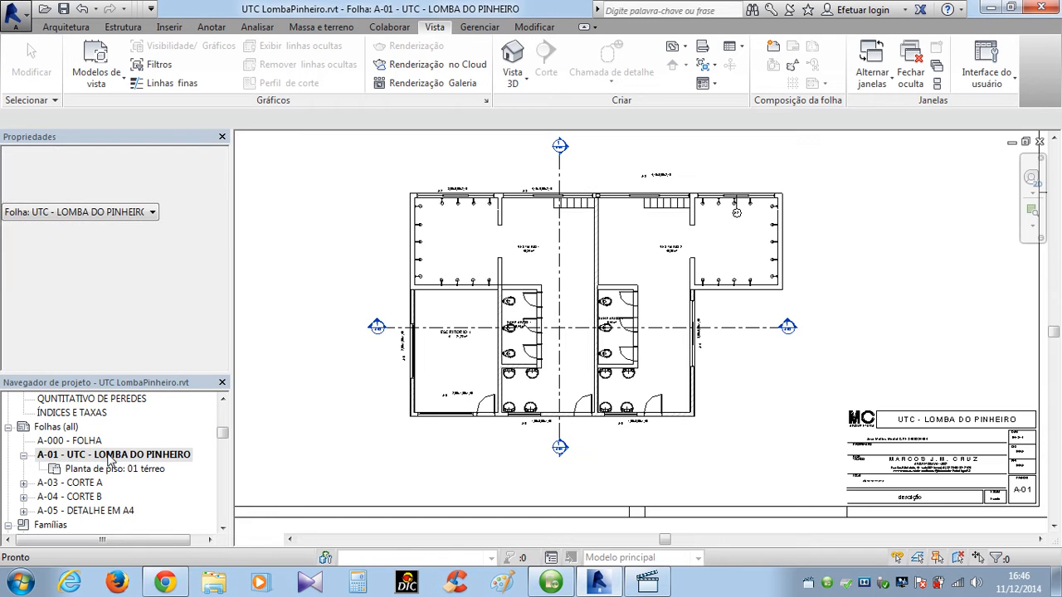
scroll(689, 357, down, 5)
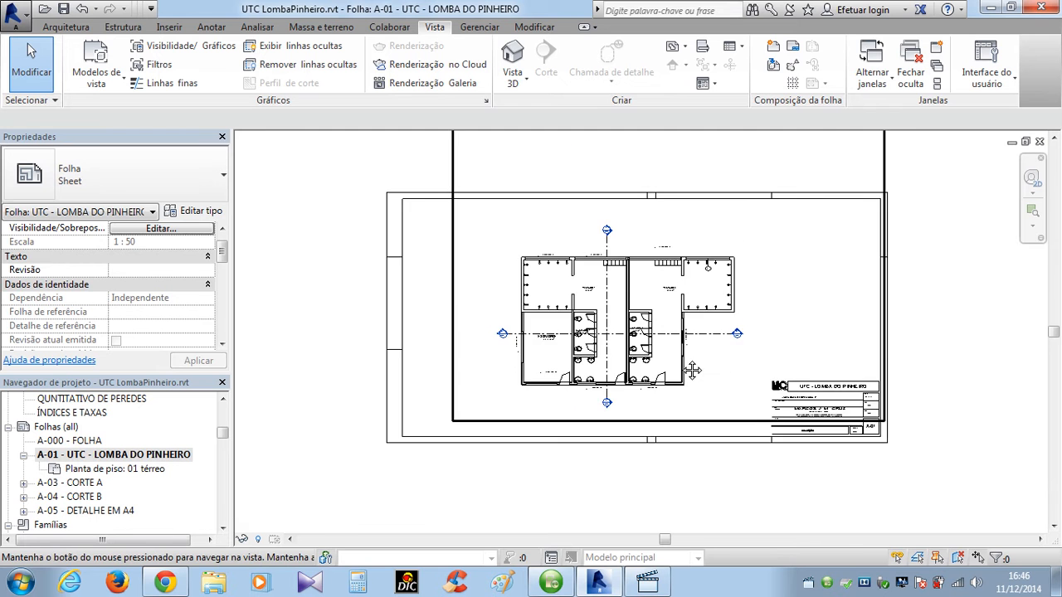
middle_drag(811, 352, 797, 331)
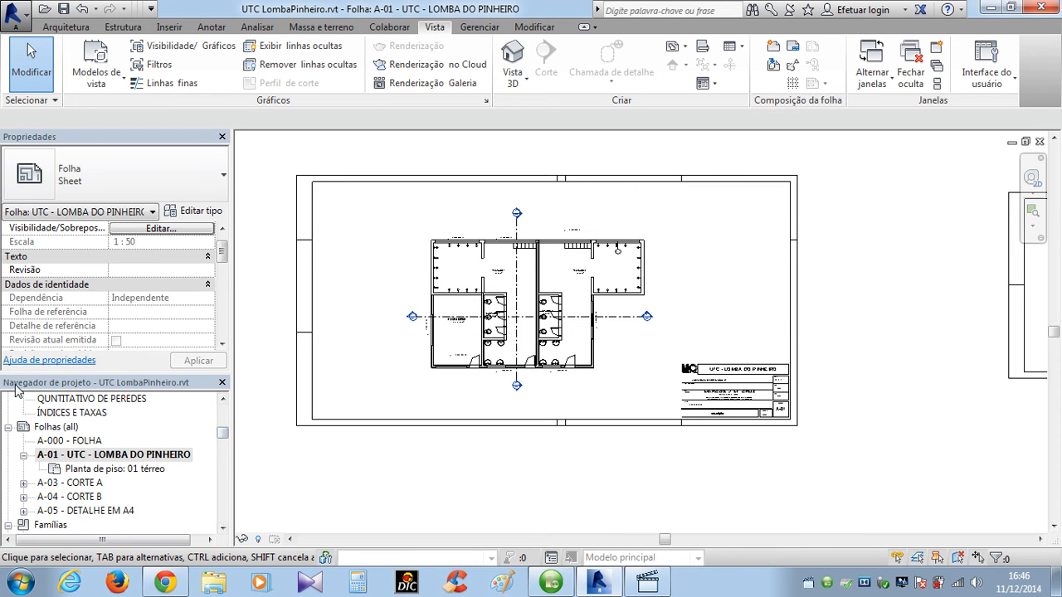
Place the QUNTITATIVO DE PEREDES schedule on sheet A-01, directly above the title block.
click(222, 399)
click(222, 399)
click(222, 399)
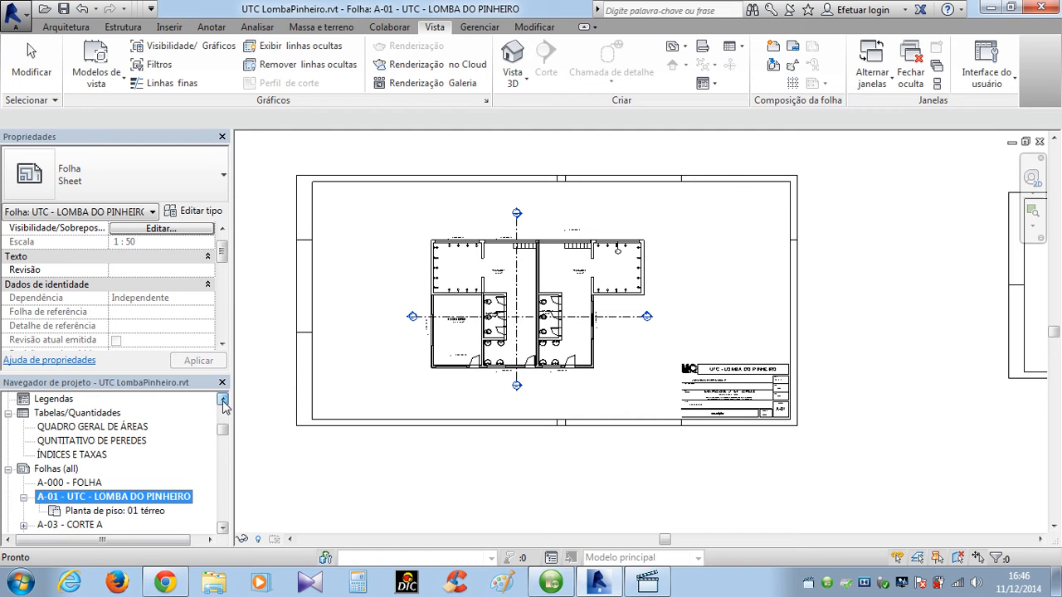
click(74, 442)
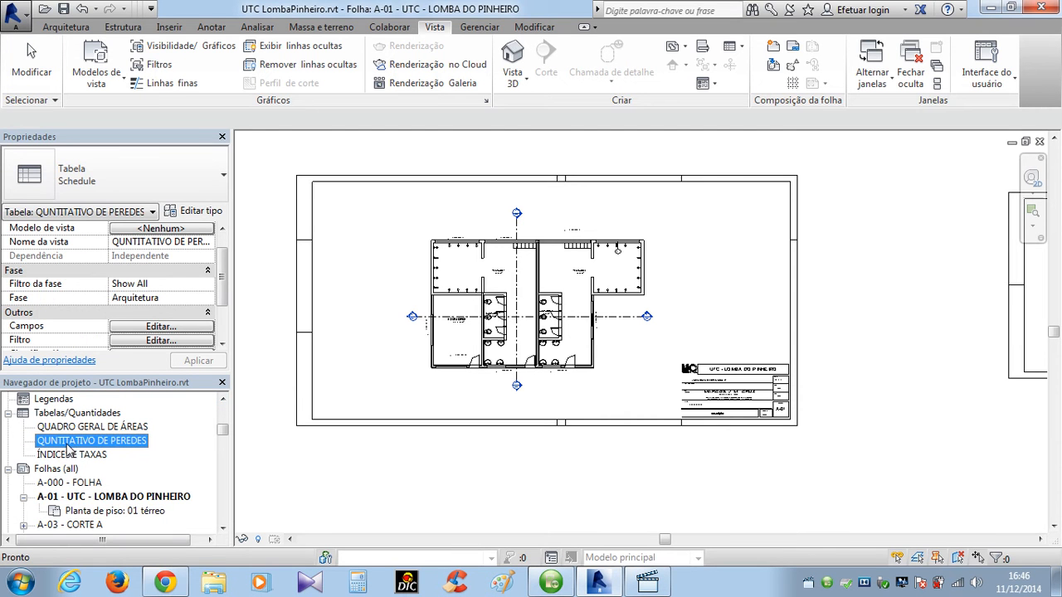
drag(73, 448, 688, 303)
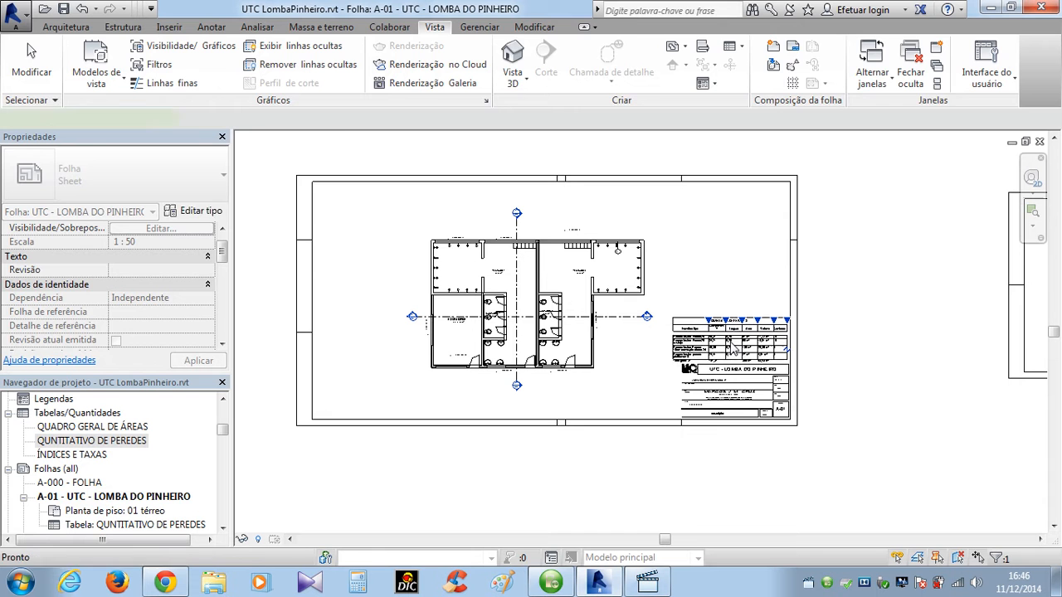
click(732, 347)
Move the placed wall schedule slightly upward on the sheet to leave a gap between it and the title block.
scroll(633, 386, up, 3)
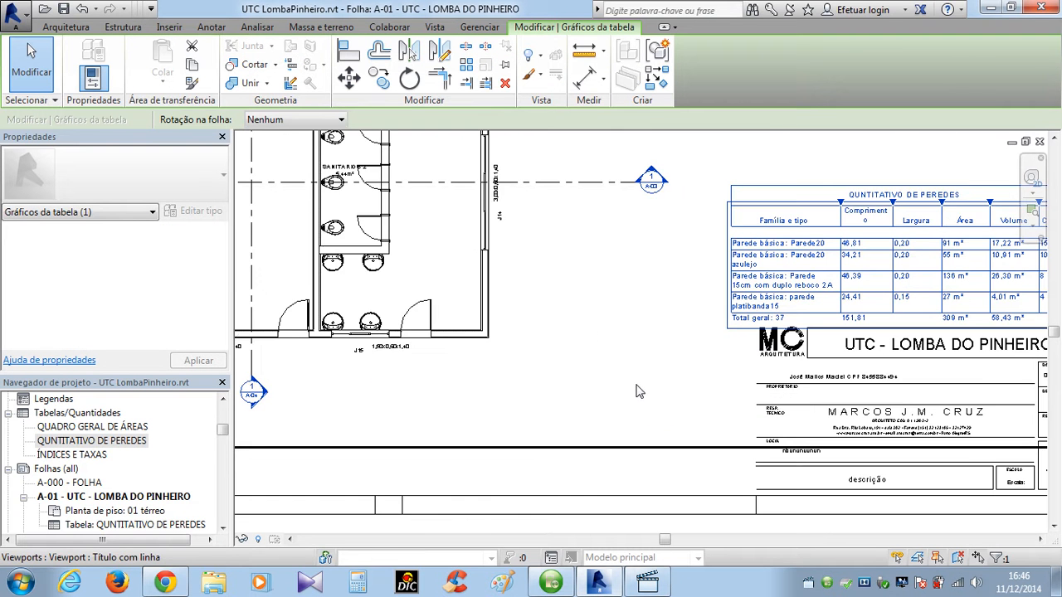
middle_drag(565, 406, 474, 420)
middle_drag(529, 362, 293, 396)
click(875, 398)
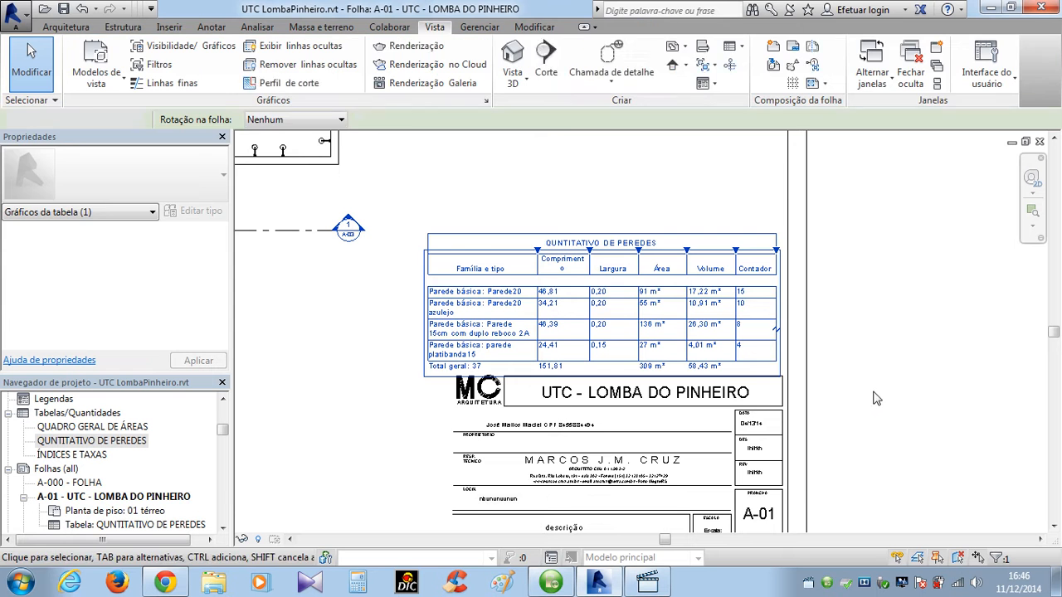
click(655, 244)
drag(606, 278, 607, 251)
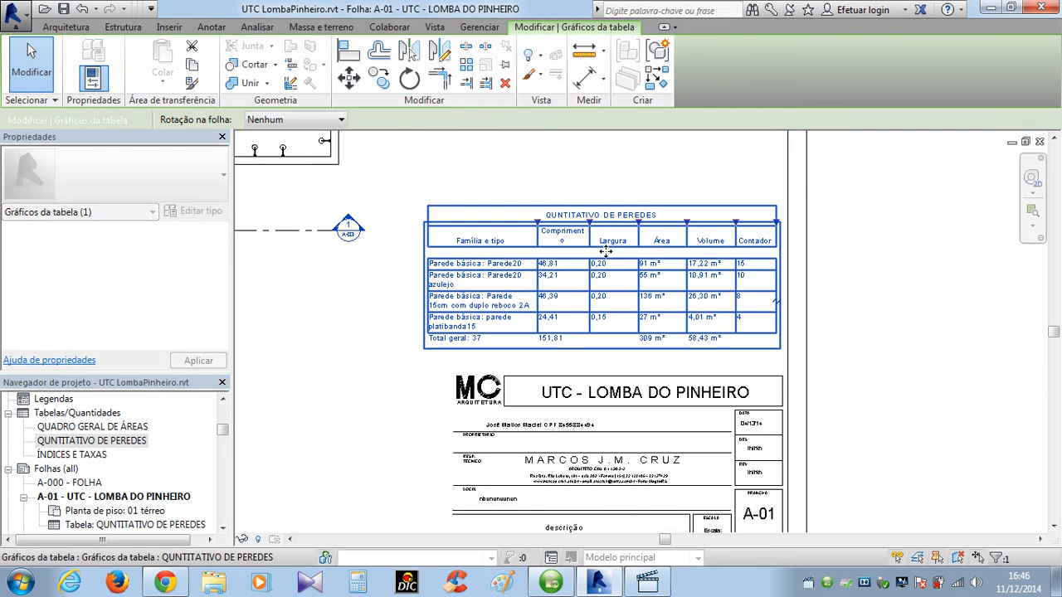
click(888, 373)
scroll(702, 322, up, 3)
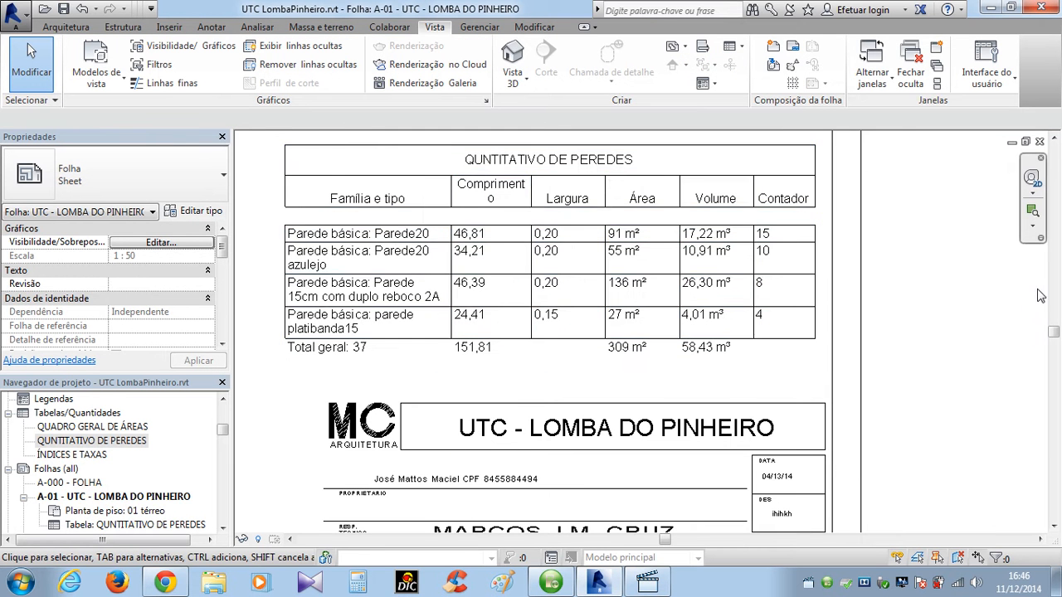
scroll(1020, 299, down, 1)
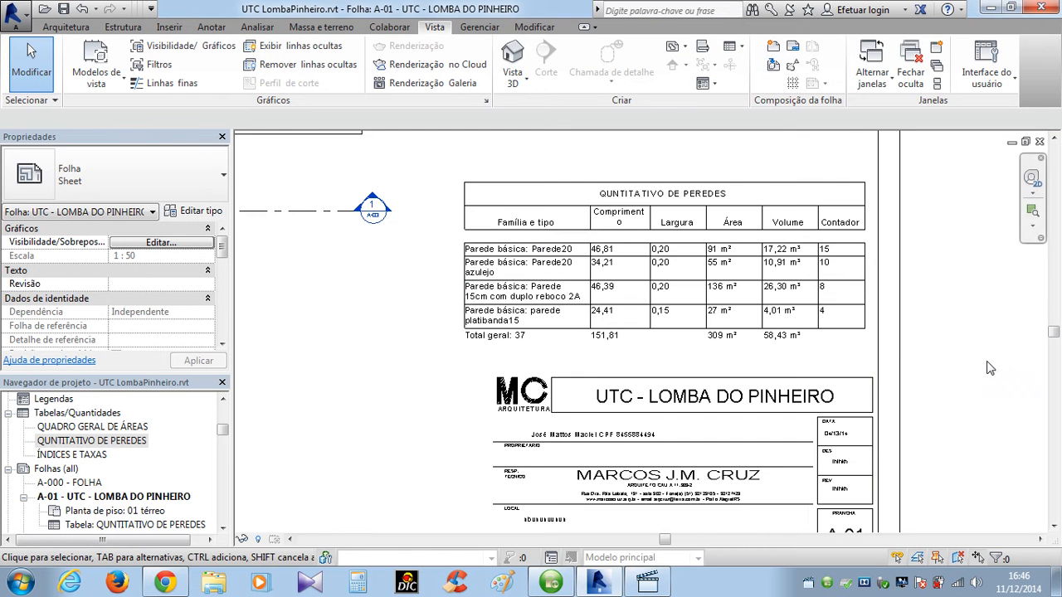
click(401, 361)
scroll(411, 299, up, 1)
middle_drag(424, 306, 320, 356)
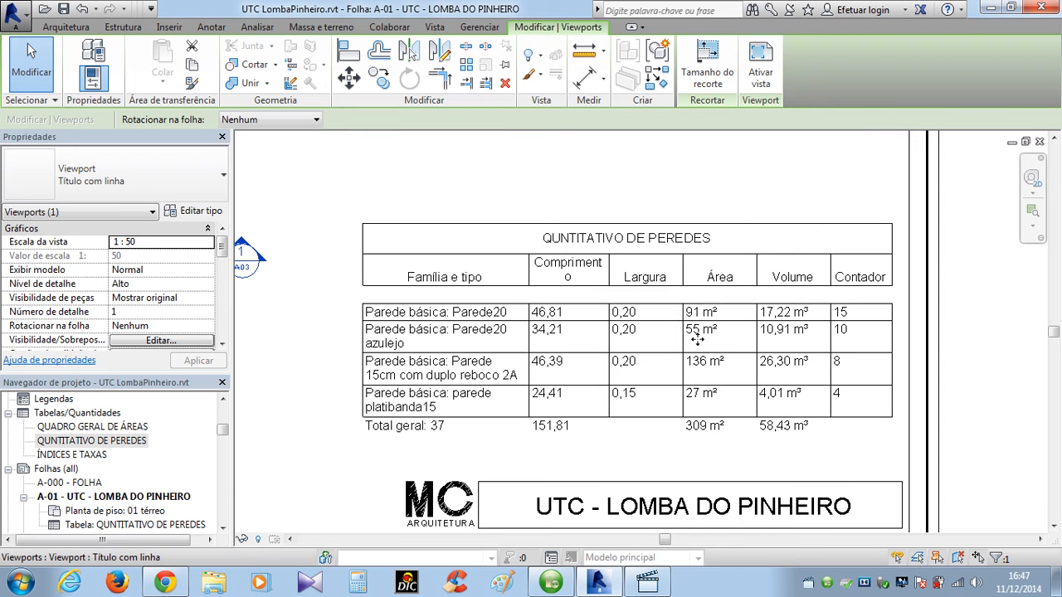